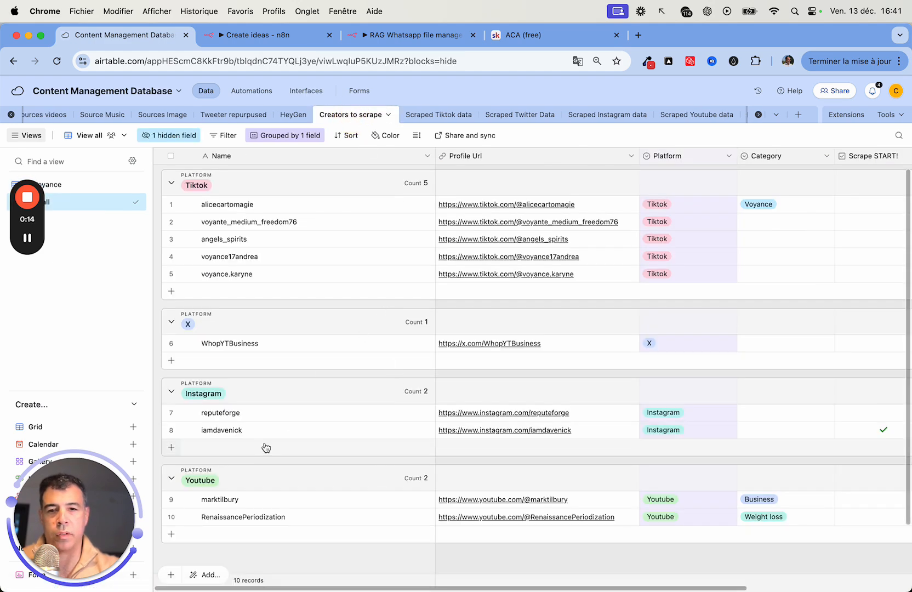
- Open the Scraped Instagram data table and review its fields through to the Add to Ideas and Status columns
{"action": "left_click", "coordinate": [613, 115]}
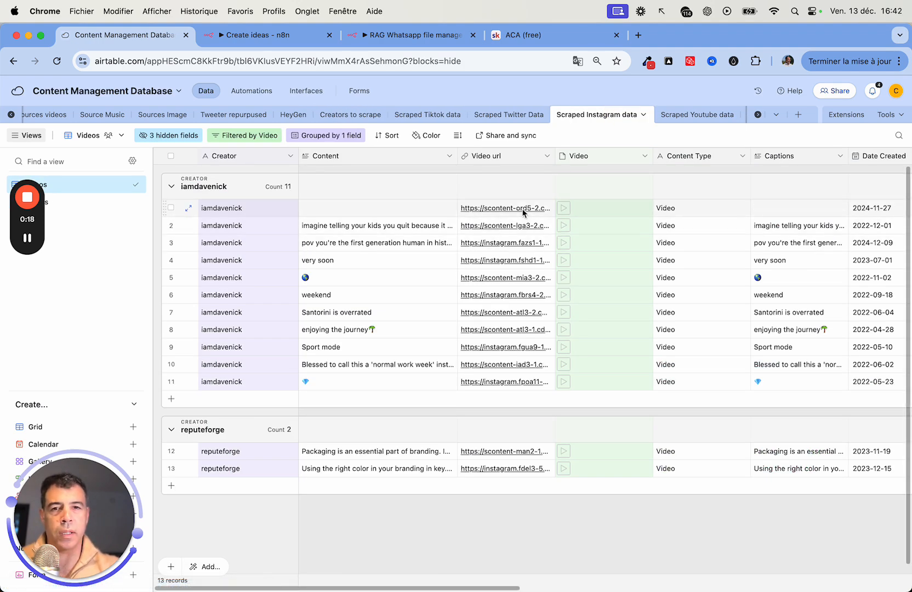
{"action": "scroll", "coordinate": [738, 195], "scroll_direction": "right", "scroll_amount": 10}
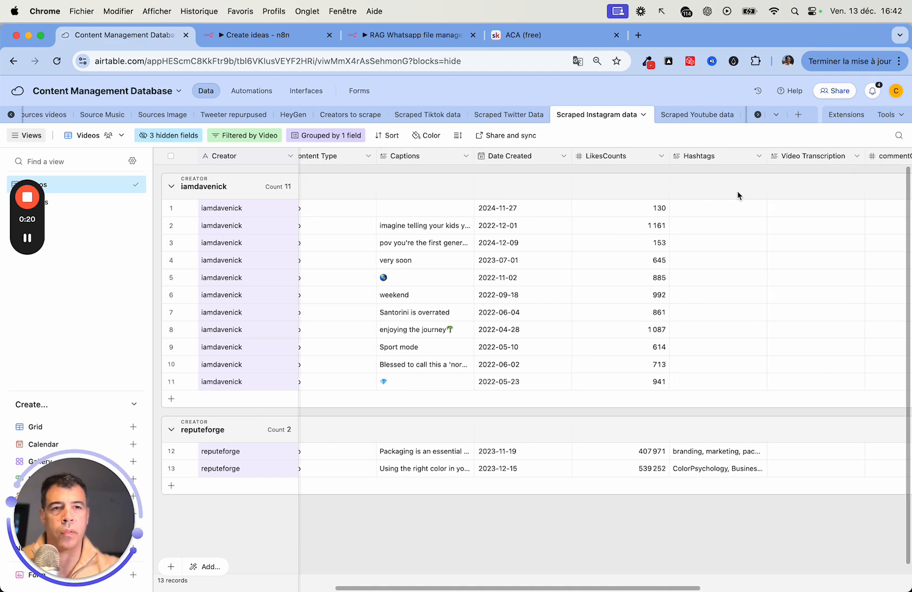
{"action": "scroll", "coordinate": [738, 195], "scroll_direction": "right", "scroll_amount": 10}
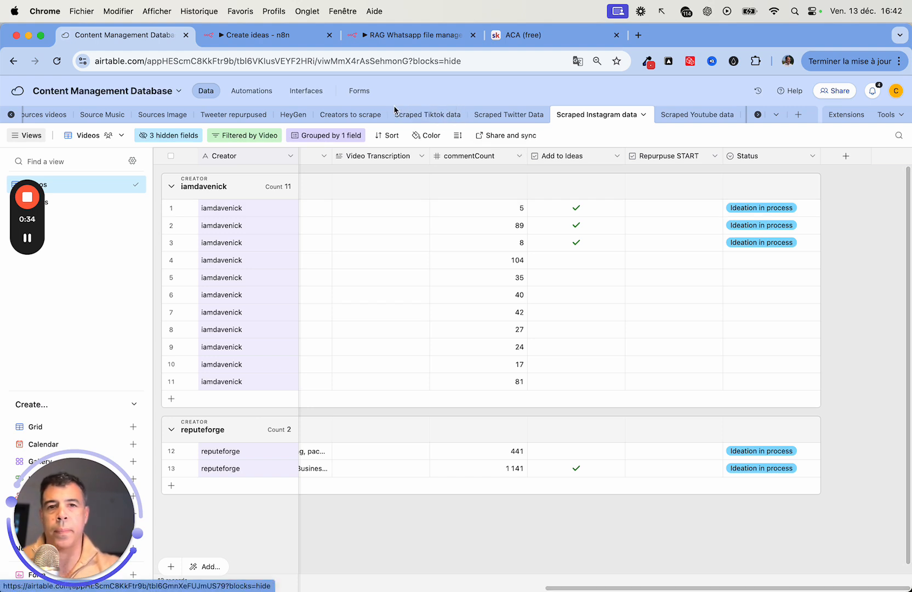
- Open the Ideas table and review its fields from Idea Title through to Status and Videos
{"action": "scroll", "coordinate": [363, 115], "scroll_direction": "left", "scroll_amount": 5}
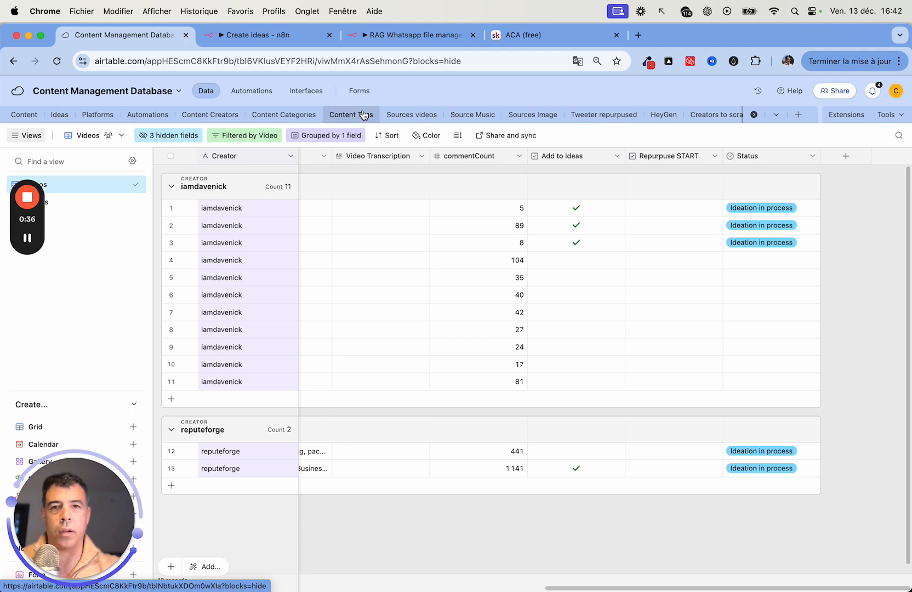
{"action": "left_click", "coordinate": [60, 114]}
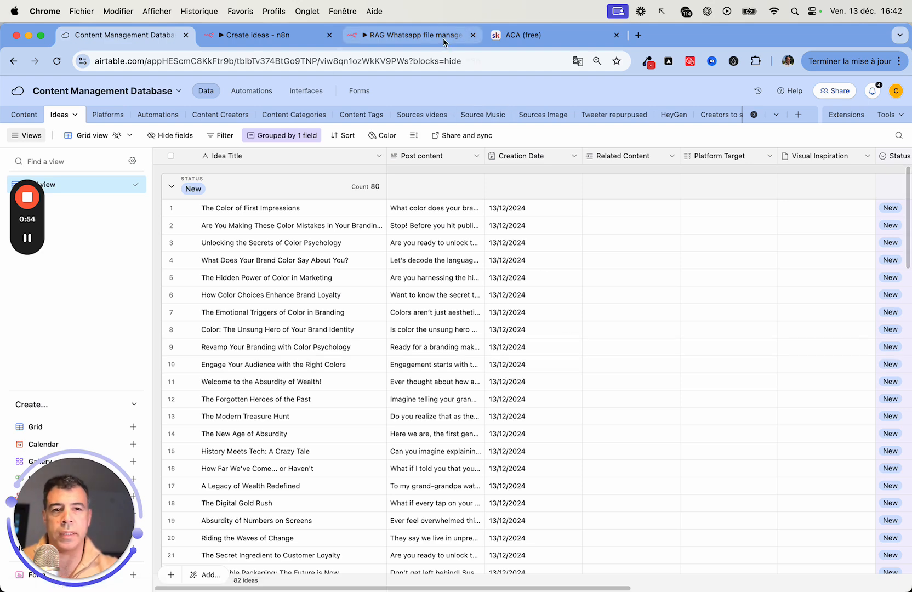
{"action": "scroll", "coordinate": [513, 285], "scroll_direction": "right", "scroll_amount": 8}
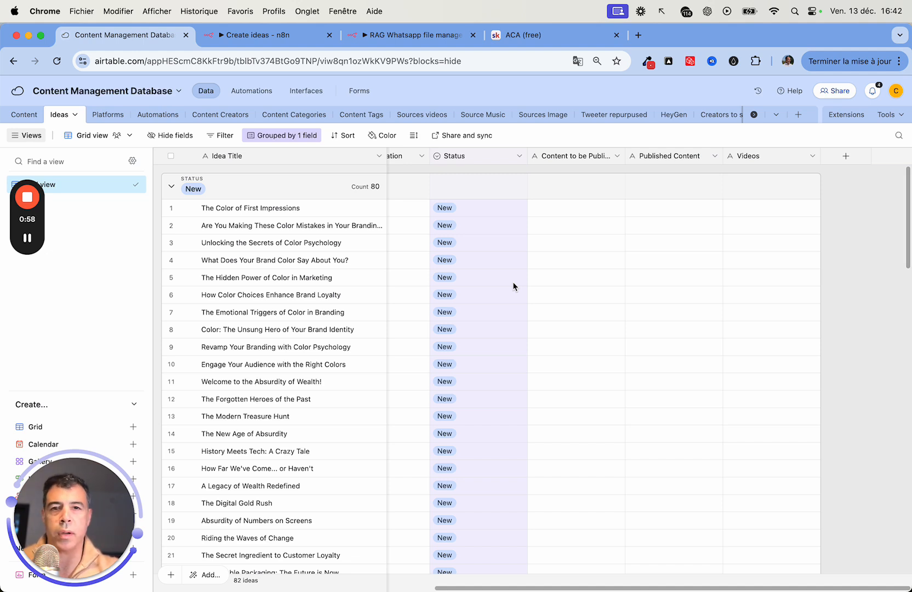
- Switch to n8n and view the RAG Whatsapp file manager workflow through to its Supabase insert node
{"action": "left_click", "coordinate": [412, 35]}
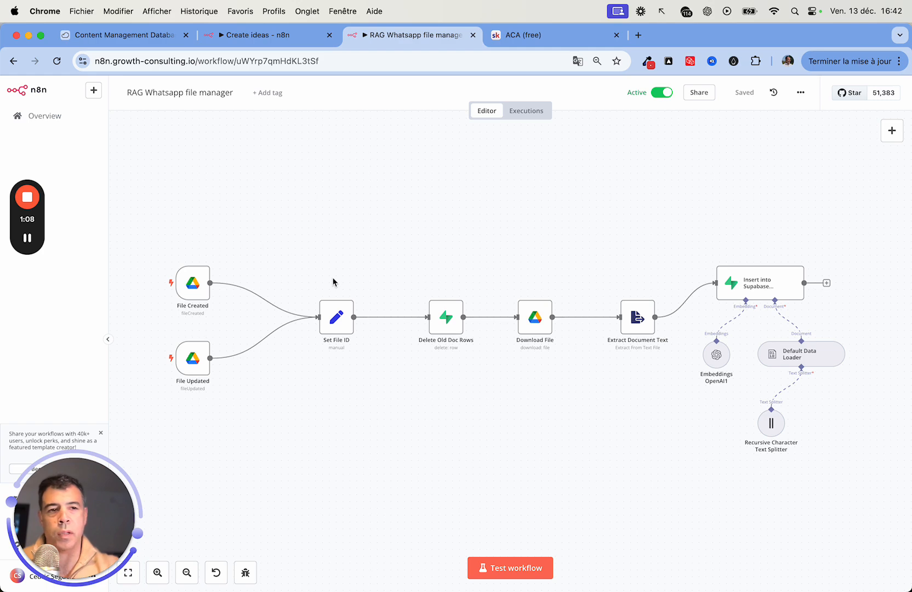
{"action": "scroll", "coordinate": [334, 281], "scroll_direction": "right", "scroll_amount": 3}
{"action": "scroll", "coordinate": [335, 281], "scroll_direction": "down", "scroll_amount": 2}
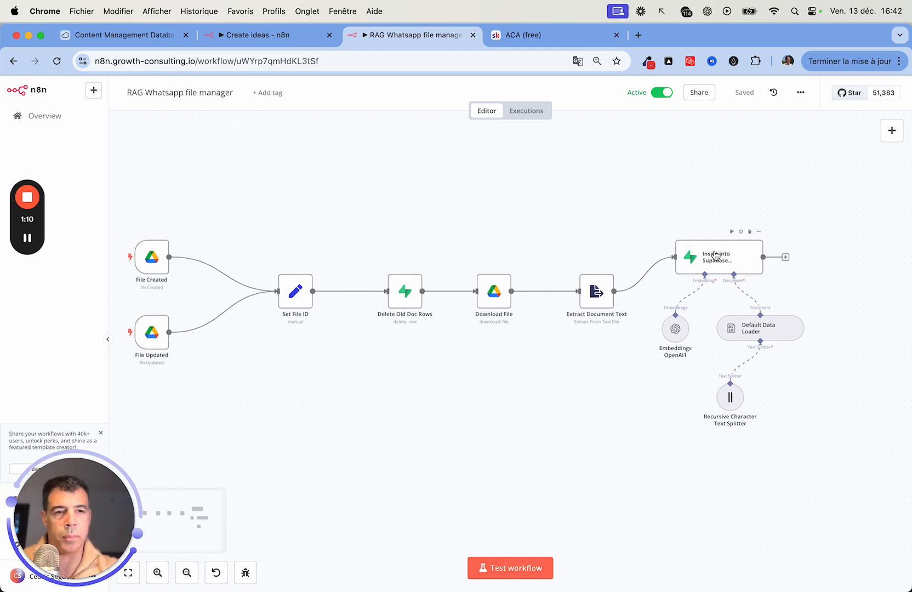
- Open the Create ideas workflow and examine its chain from the manual trigger through Airtable2, the AI Agent and the Code node
{"action": "left_click", "coordinate": [272, 38]}
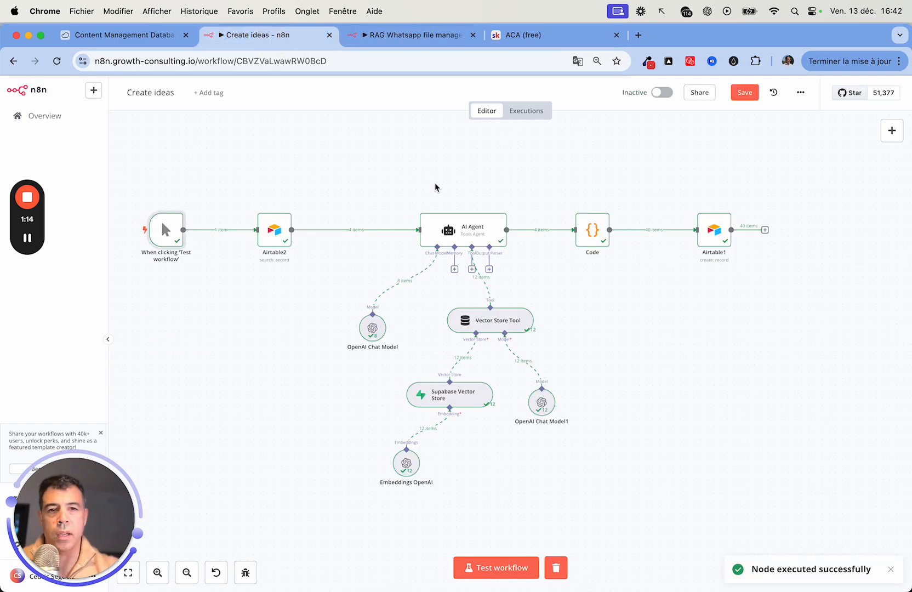
{"action": "scroll", "coordinate": [435, 186], "scroll_direction": "up", "scroll_amount": 1}
{"action": "scroll", "coordinate": [434, 182], "scroll_direction": "up", "scroll_amount": 3}
{"action": "scroll", "coordinate": [434, 182], "scroll_direction": "left", "scroll_amount": 3}
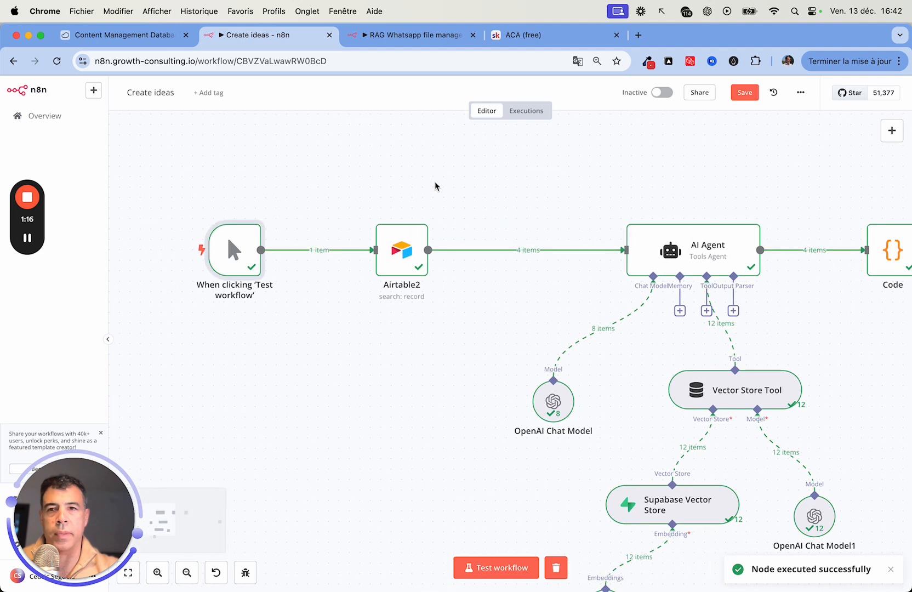
{"action": "scroll", "coordinate": [255, 158], "scroll_direction": "right", "scroll_amount": 4}
{"action": "scroll", "coordinate": [255, 158], "scroll_direction": "down", "scroll_amount": 1}
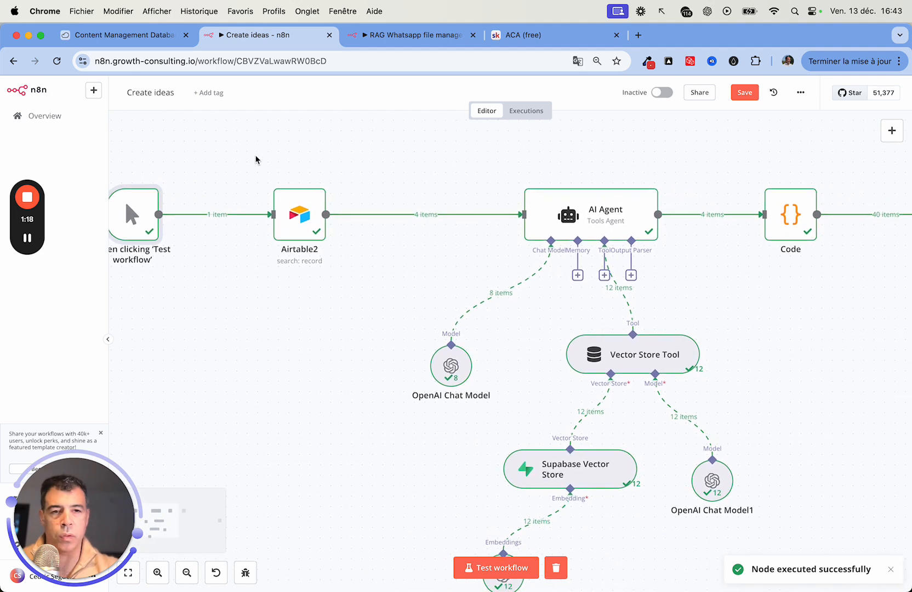
{"action": "scroll", "coordinate": [718, 316], "scroll_direction": "right", "scroll_amount": 4}
{"action": "scroll", "coordinate": [718, 315], "scroll_direction": "up", "scroll_amount": 1}
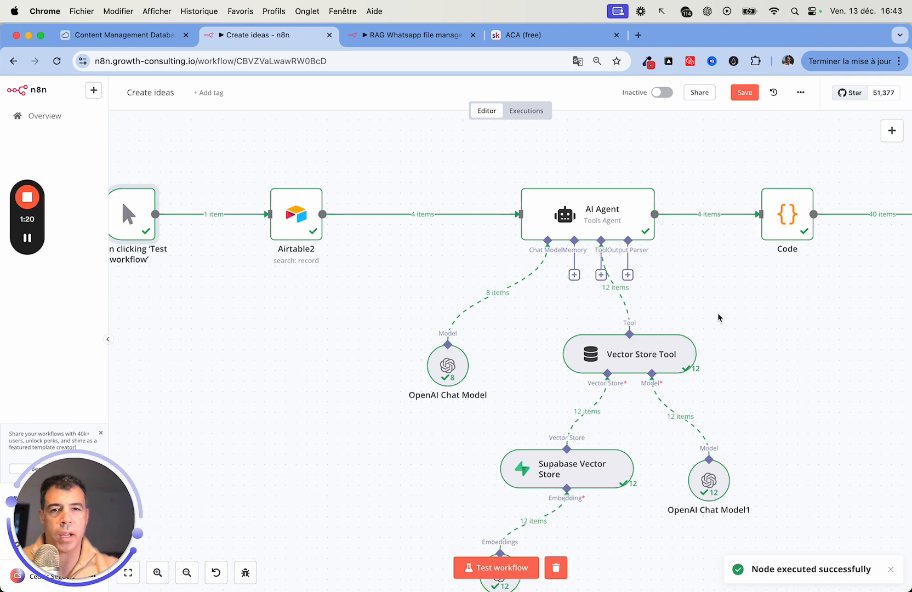
{"action": "scroll", "coordinate": [717, 315], "scroll_direction": "right", "scroll_amount": 1}
{"action": "scroll", "coordinate": [718, 315], "scroll_direction": "left", "scroll_amount": 6}
{"action": "scroll", "coordinate": [717, 315], "scroll_direction": "down", "scroll_amount": 1}
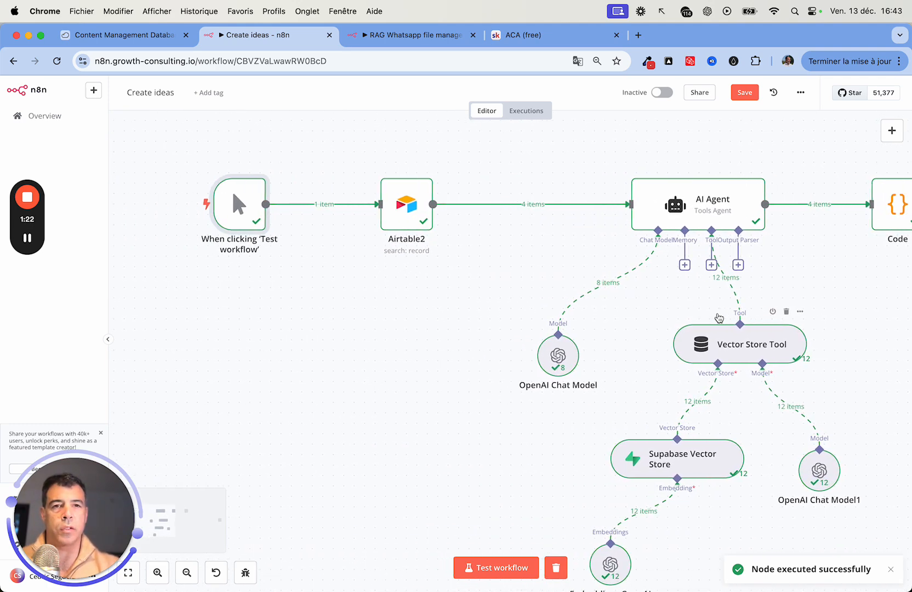
- Inspect the settings of the Set File ID, Delete Old Doc Rows and Download File nodes in the RAG Whatsapp file manager workflow
{"action": "left_click", "coordinate": [448, 38]}
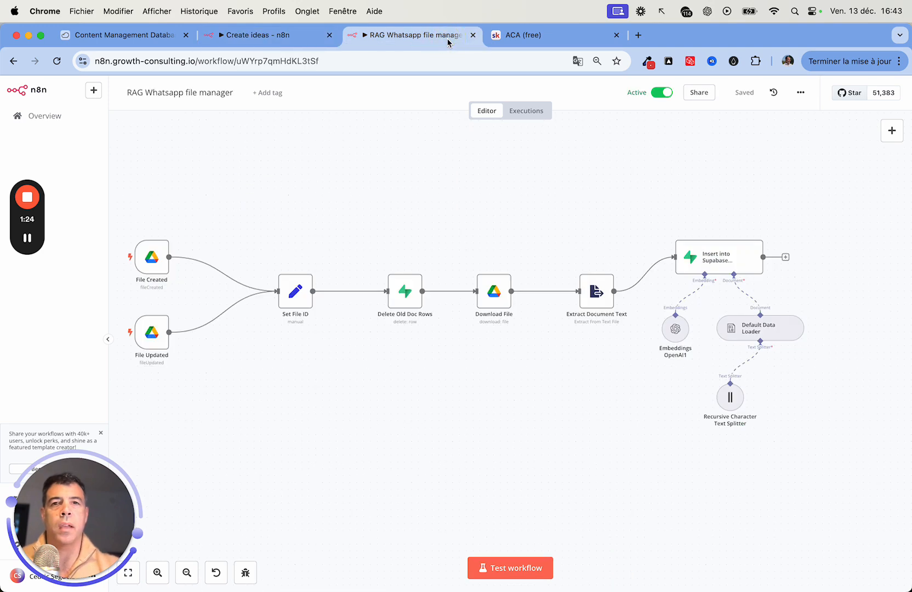
{"action": "left_click", "coordinate": [129, 35]}
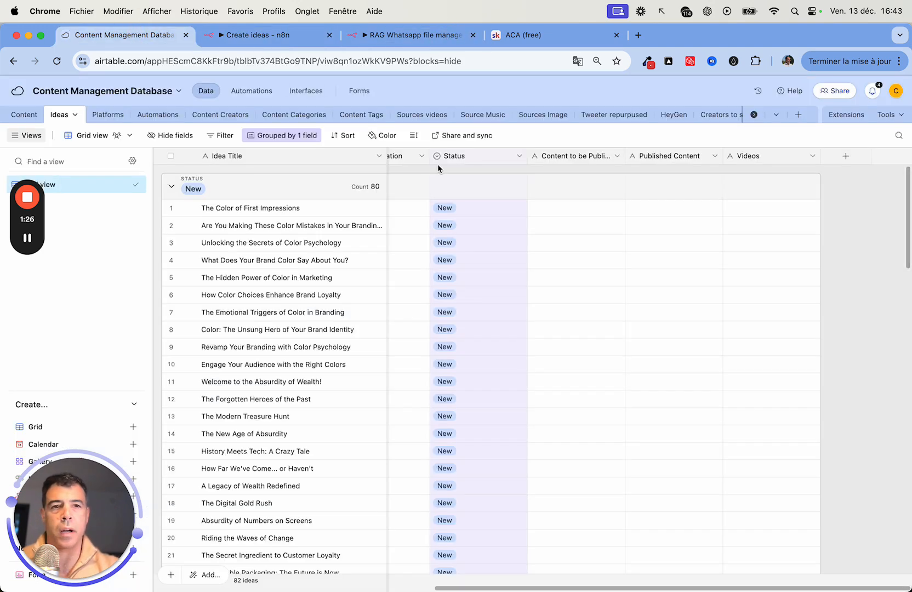
{"action": "left_click", "coordinate": [408, 36]}
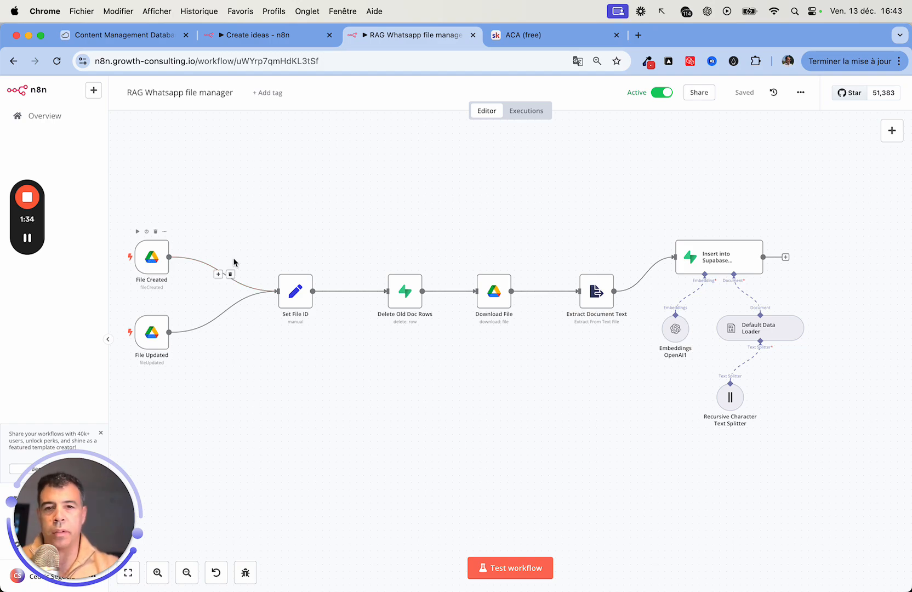
{"action": "double_click", "coordinate": [294, 299]}
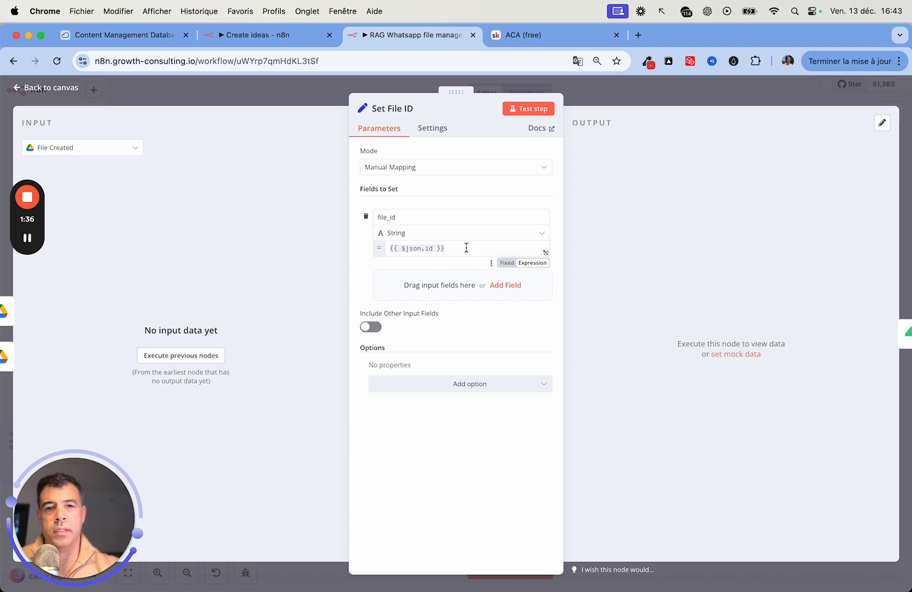
{"action": "left_click", "coordinate": [48, 89]}
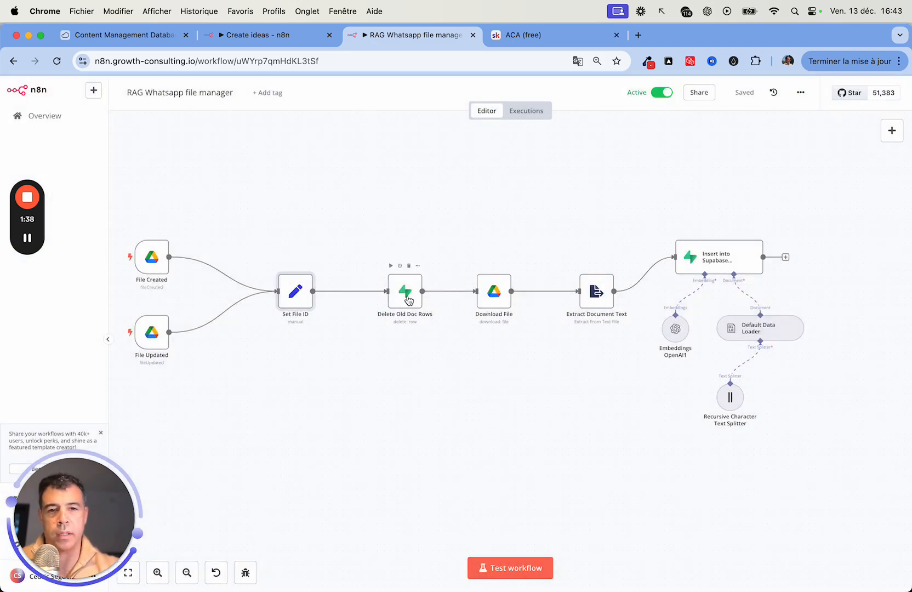
{"action": "double_click", "coordinate": [406, 296]}
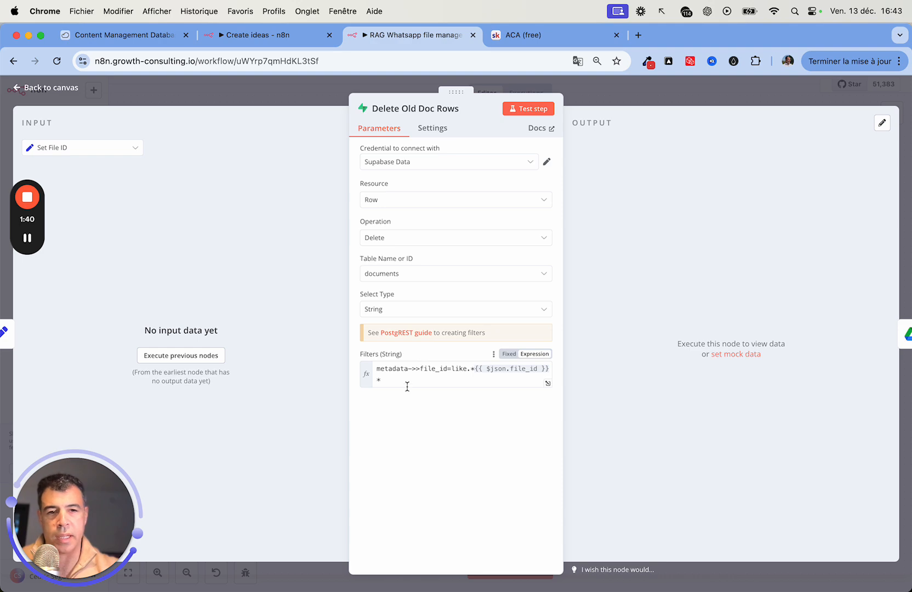
{"action": "key", "text": "Escape"}
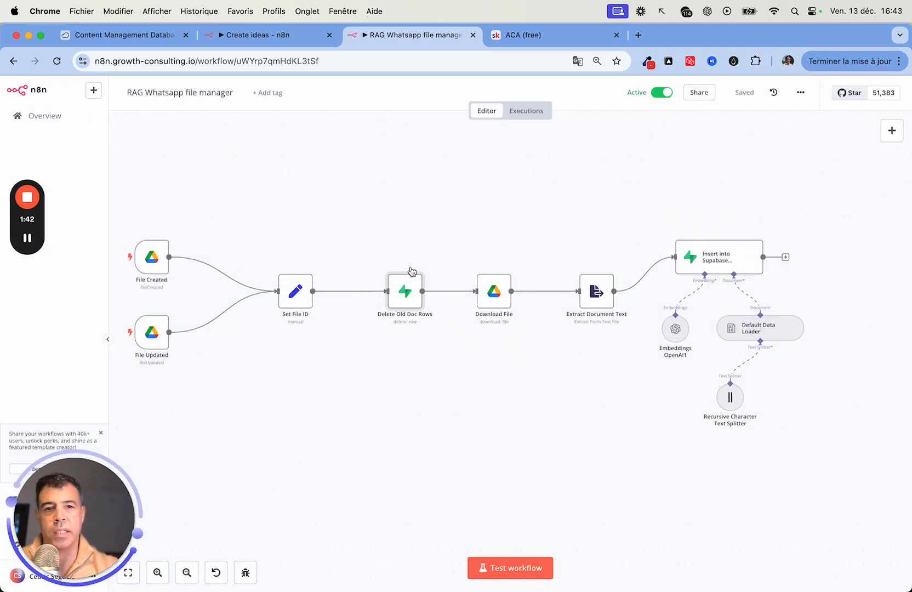
{"action": "double_click", "coordinate": [414, 272]}
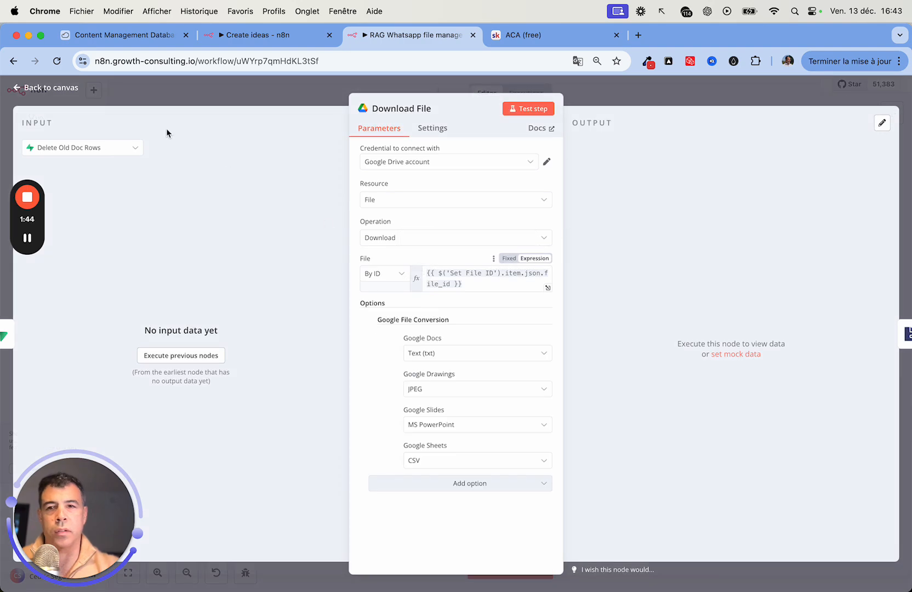
{"action": "left_click", "coordinate": [64, 90]}
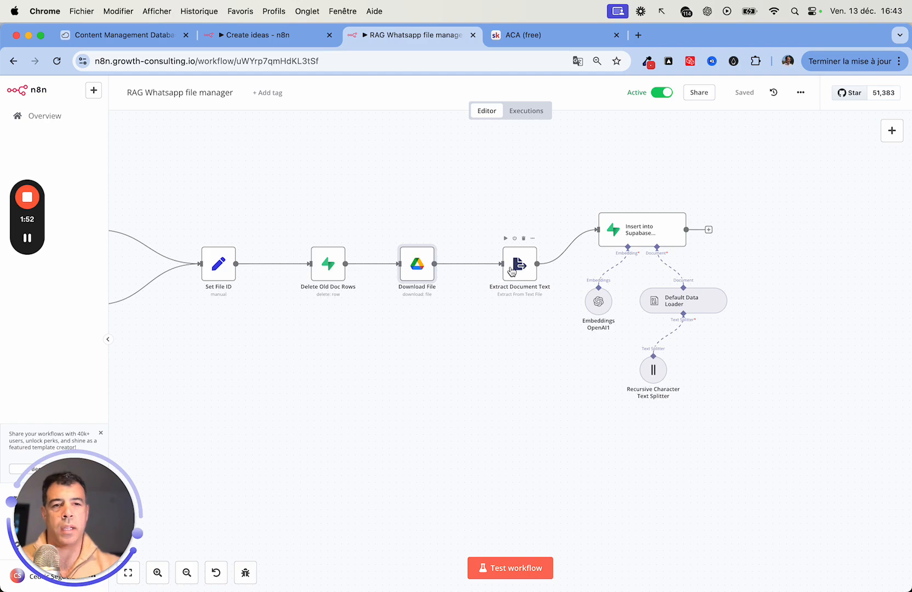
- Inspect the settings of the Supabase vector store insert node, its Default Data Loader and the Recursive Character Text Splitter
{"action": "double_click", "coordinate": [627, 236]}
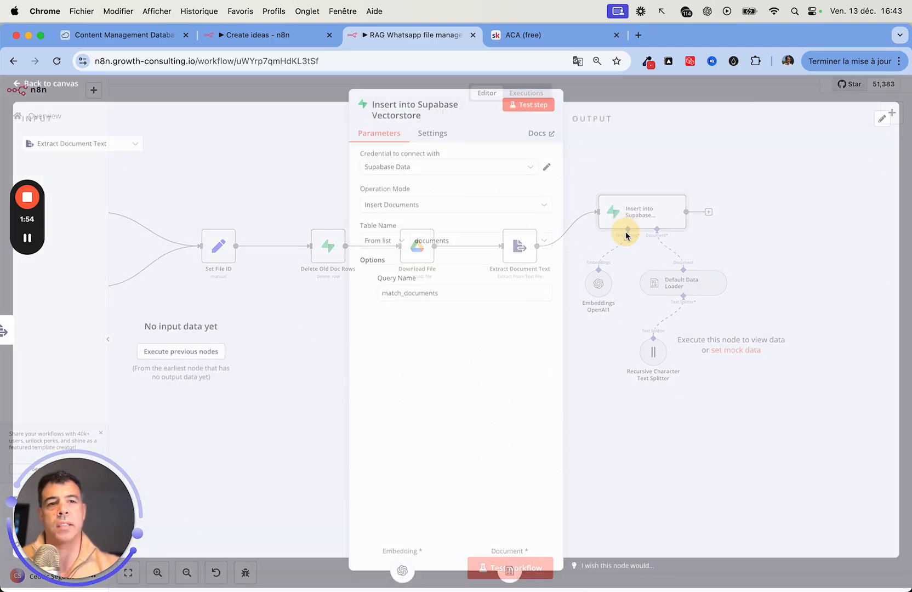
{"action": "left_click", "coordinate": [54, 88]}
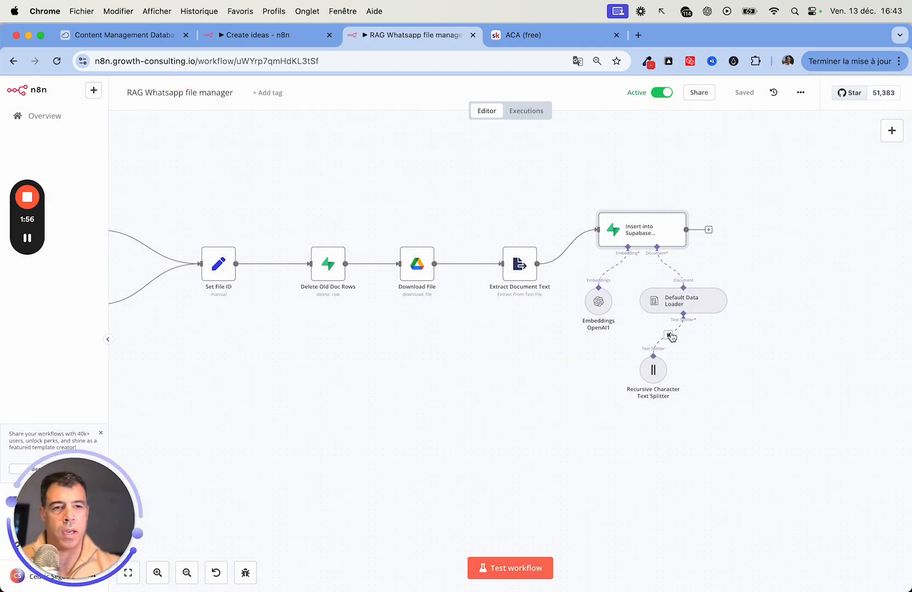
{"action": "double_click", "coordinate": [674, 304]}
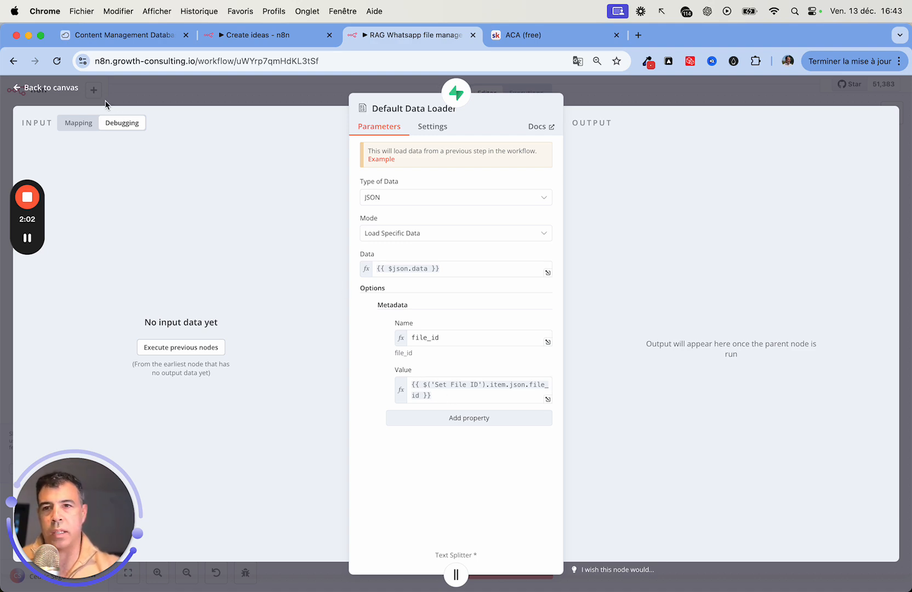
{"action": "left_click", "coordinate": [54, 90]}
{"action": "double_click", "coordinate": [653, 370]}
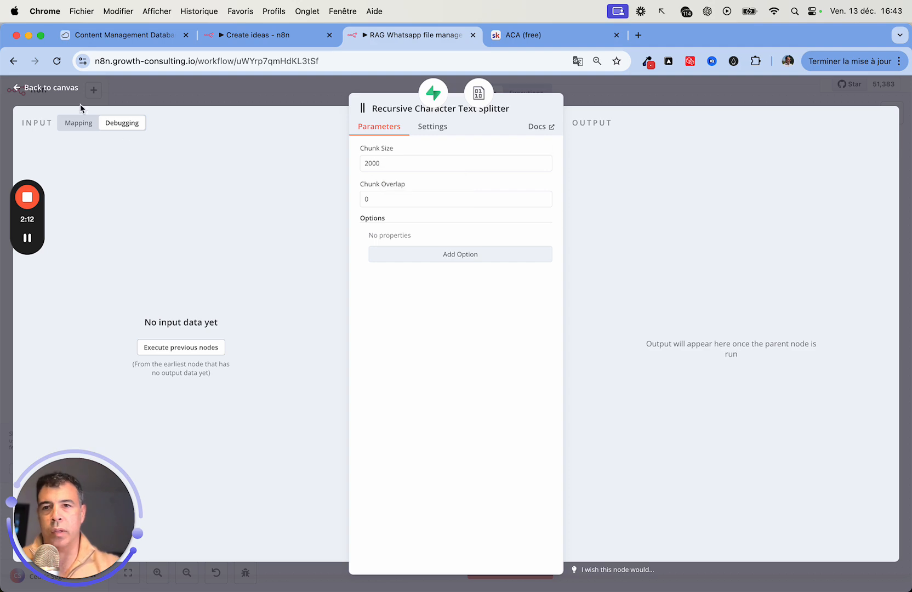
{"action": "left_click", "coordinate": [61, 89]}
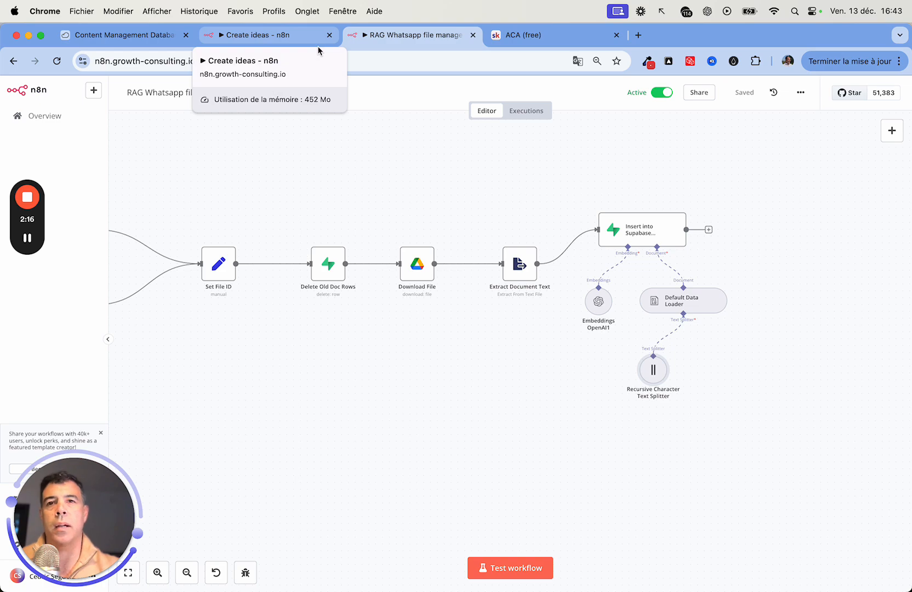
- Return to the Create ideas workflow and view the part from the AI Agent to the final Airtable1 node
{"action": "scroll", "coordinate": [342, 114], "scroll_direction": "left", "scroll_amount": 5}
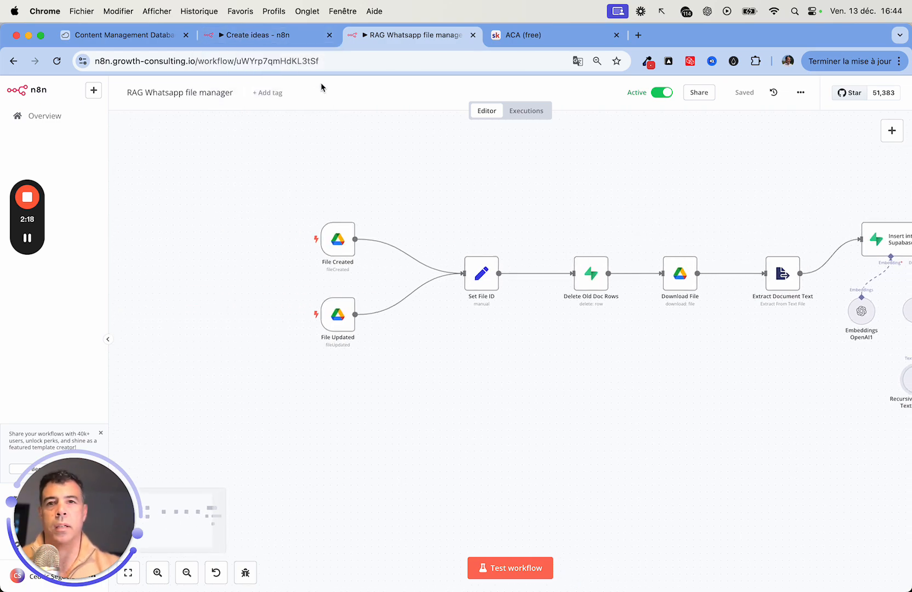
{"action": "left_click", "coordinate": [289, 41]}
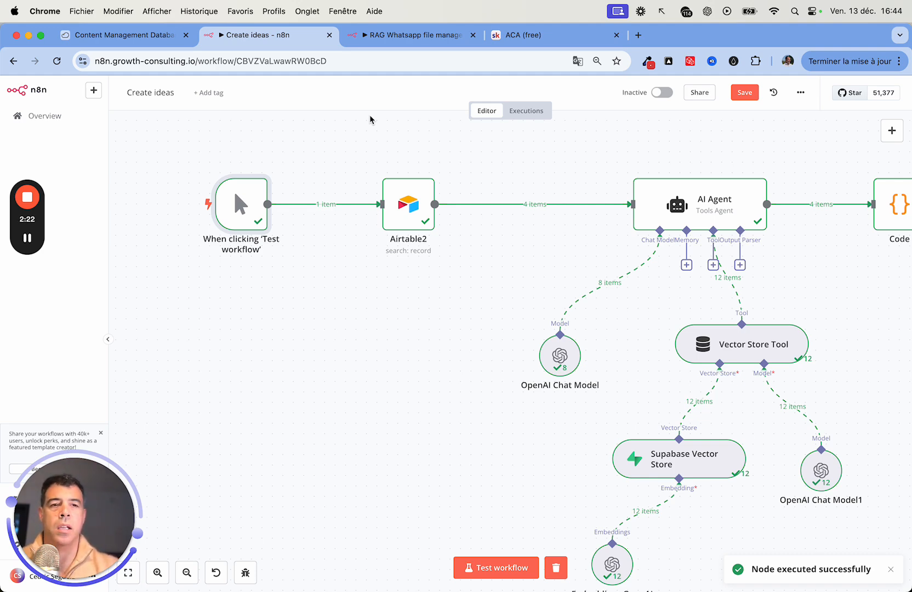
{"action": "scroll", "coordinate": [549, 196], "scroll_direction": "right", "scroll_amount": 5}
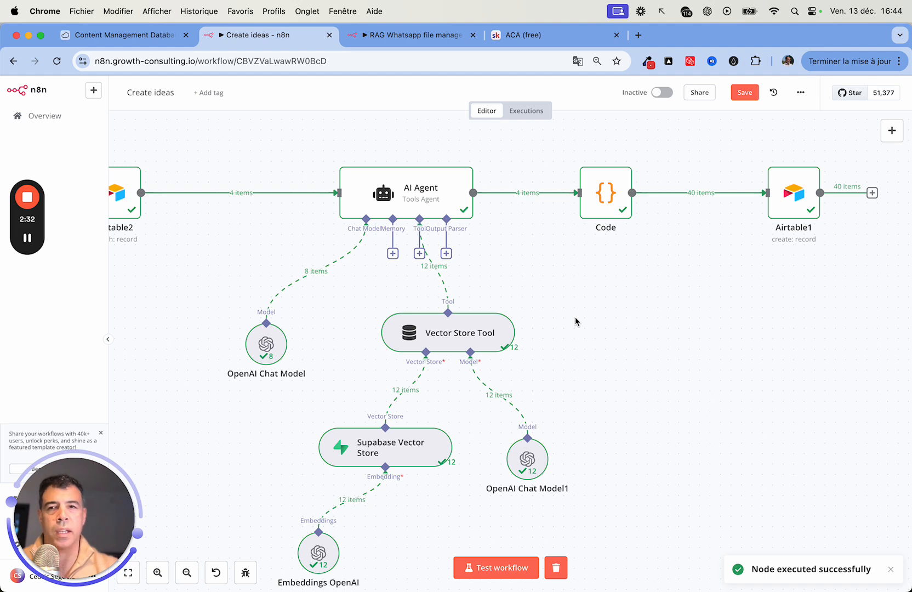
- Switch to Airtable's Ideas table and read the expanded post content of "The Color of First Impressions", closing it when done
{"action": "left_click", "coordinate": [122, 35]}
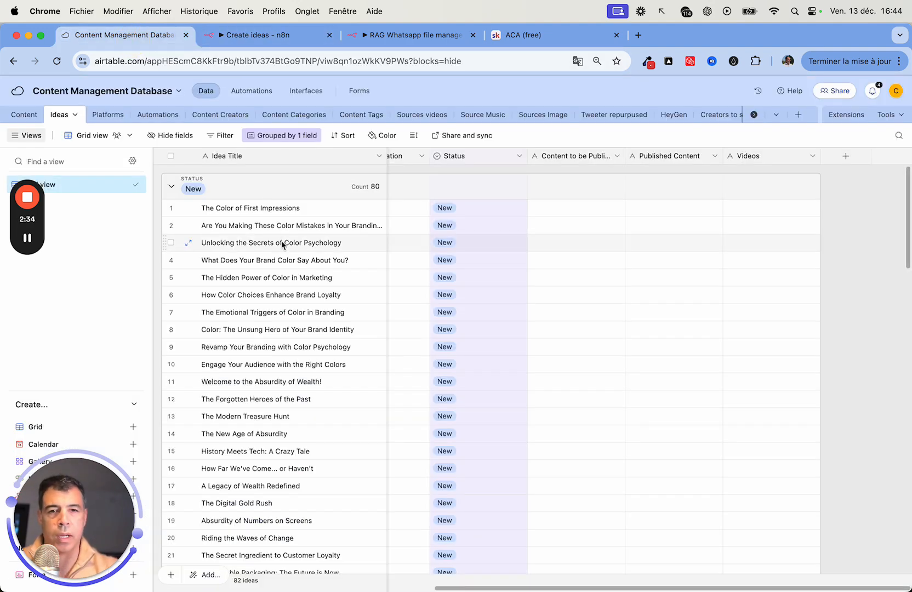
{"action": "scroll", "coordinate": [430, 278], "scroll_direction": "left", "scroll_amount": 10}
{"action": "left_click", "coordinate": [259, 213]}
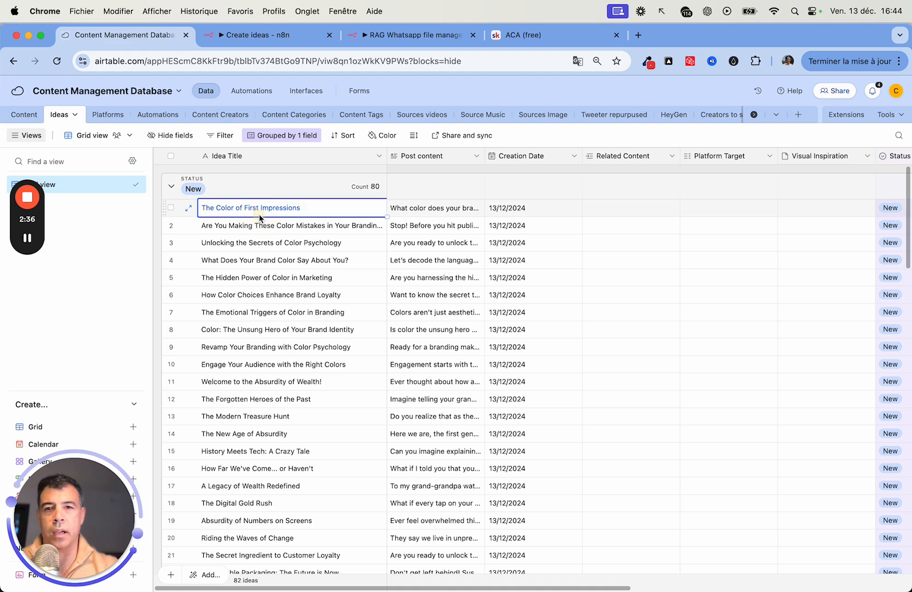
{"action": "double_click", "coordinate": [434, 215]}
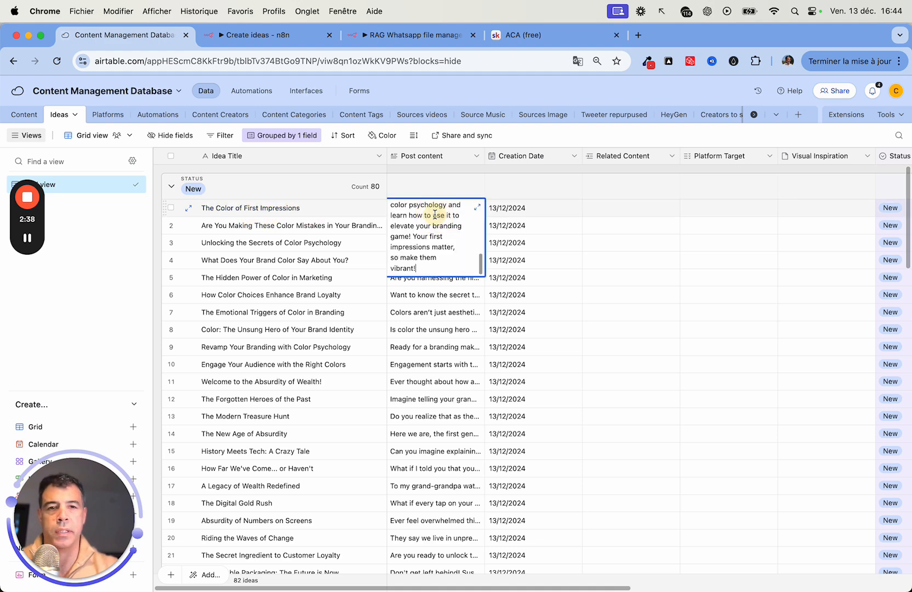
{"action": "left_click", "coordinate": [477, 207]}
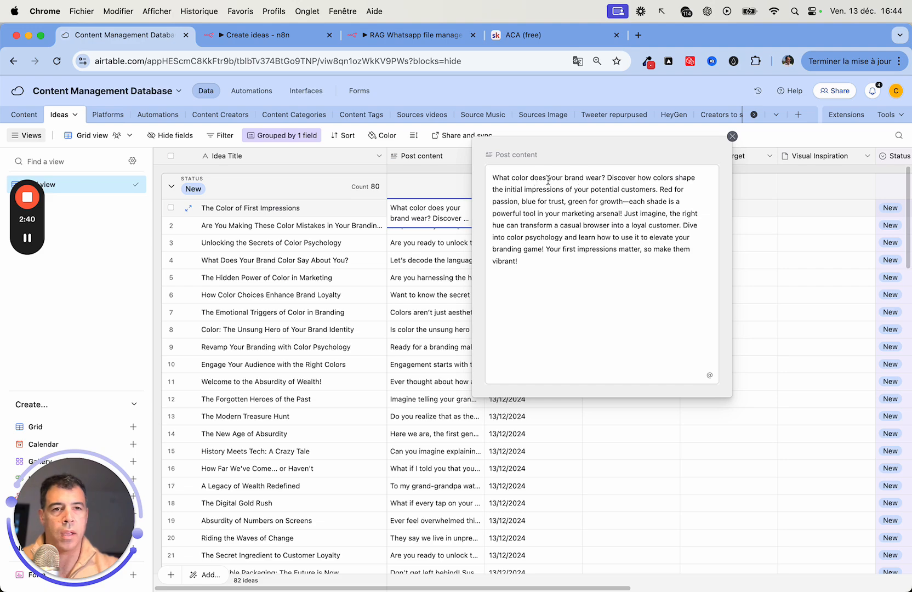
{"action": "left_click_drag", "start_coordinate": [607, 181], "coordinate": [602, 287]}
{"action": "left_click", "coordinate": [305, 293]}
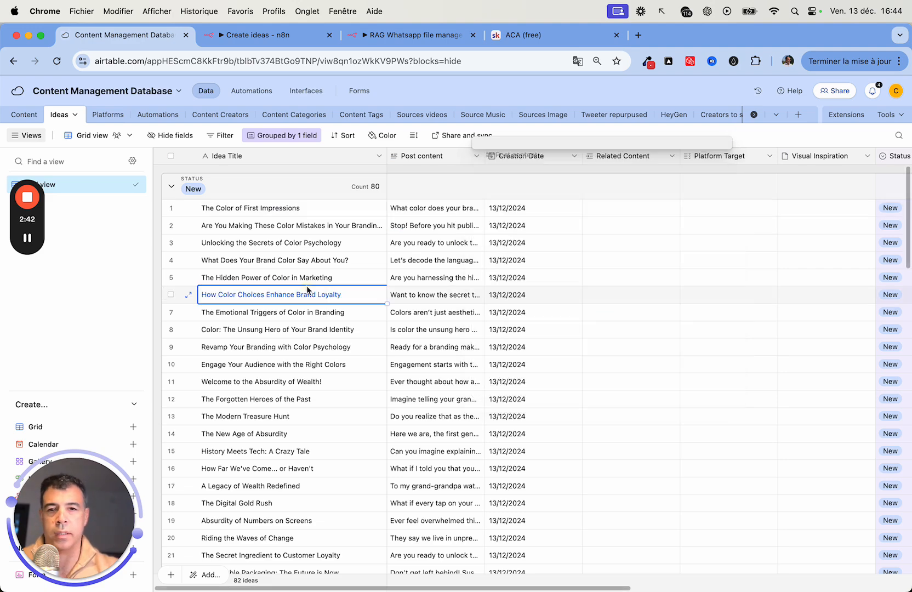
- Read the expanded post content of "The Power of Connection in a Digital Age" in the Ideas table, then close it
{"action": "scroll", "coordinate": [306, 286], "scroll_direction": "down", "scroll_amount": 15}
{"action": "left_click", "coordinate": [307, 286]}
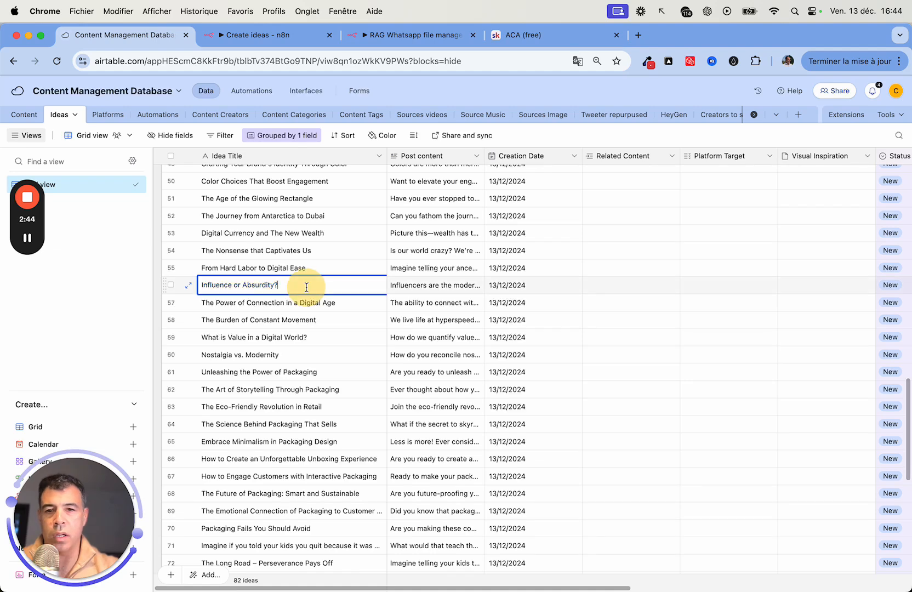
{"action": "left_click", "coordinate": [326, 297]}
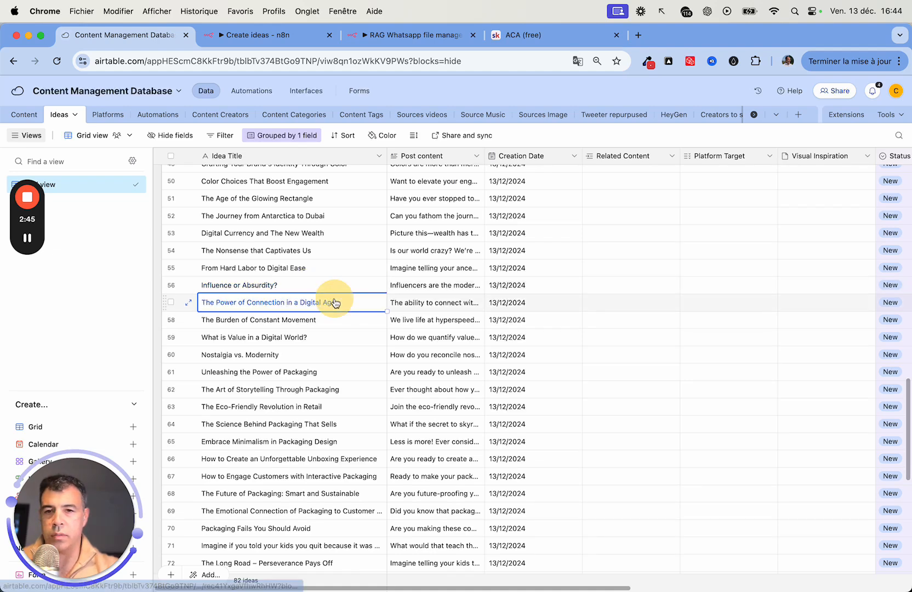
{"action": "left_click", "coordinate": [427, 303]}
{"action": "left_click", "coordinate": [477, 301]}
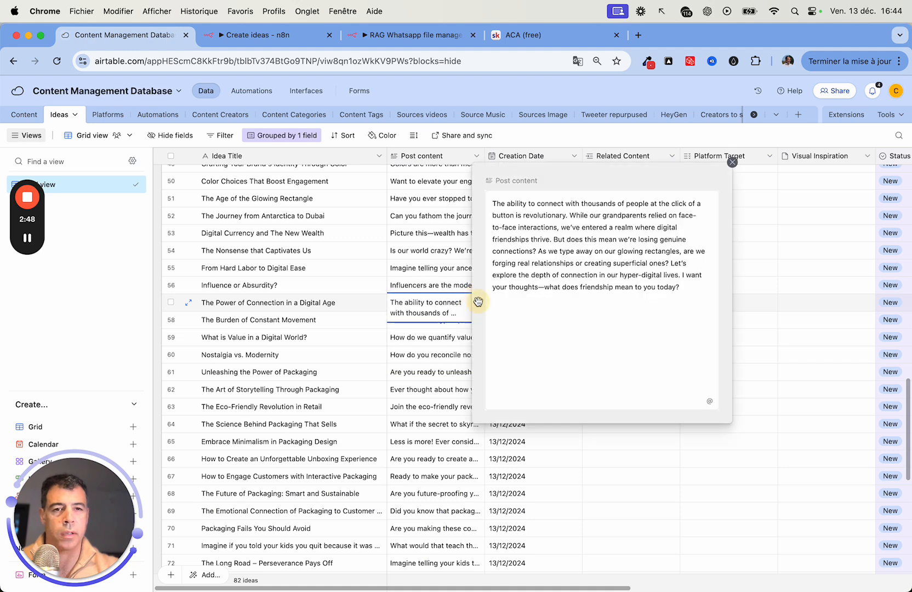
{"action": "left_click", "coordinate": [687, 286]}
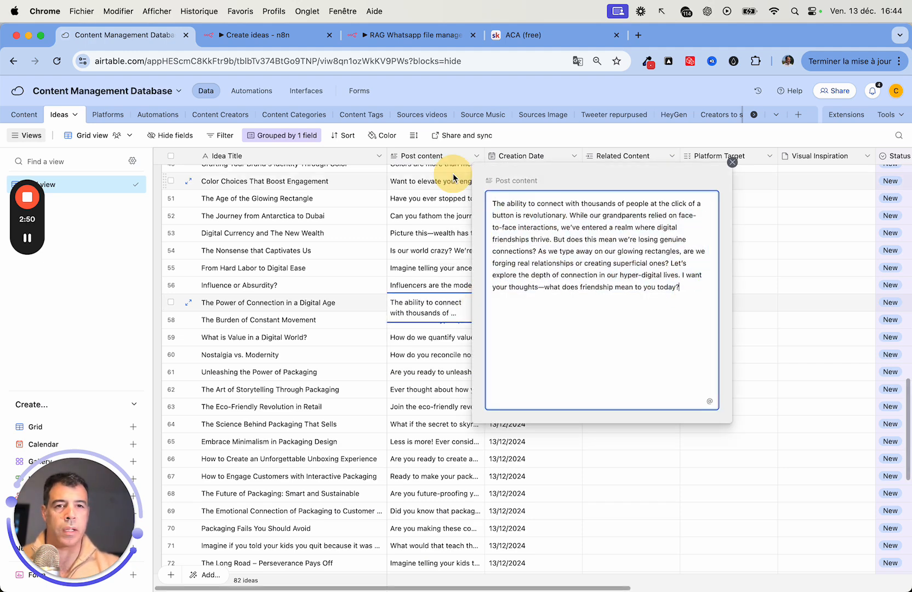
{"action": "left_click_drag", "start_coordinate": [493, 203], "coordinate": [694, 323]}
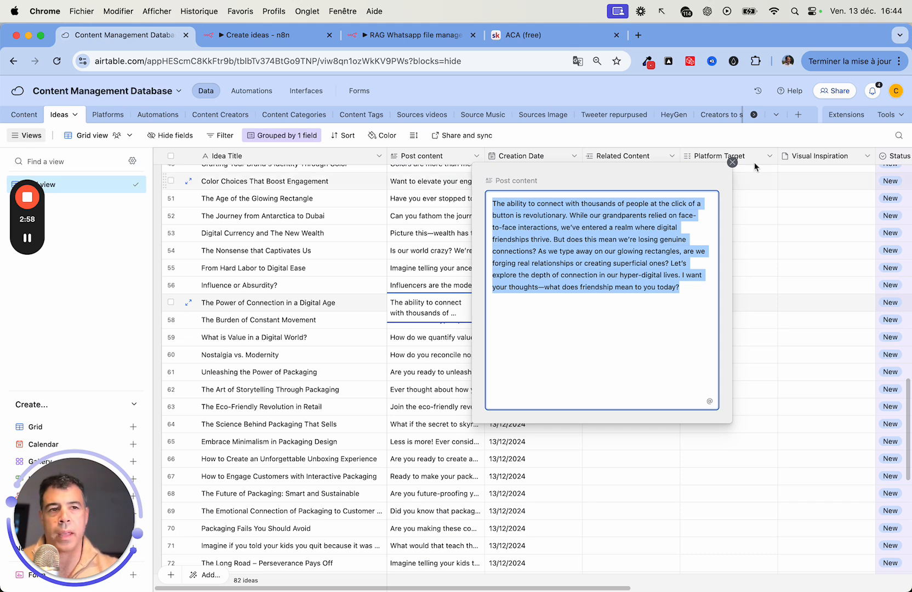
{"action": "left_click", "coordinate": [732, 163]}
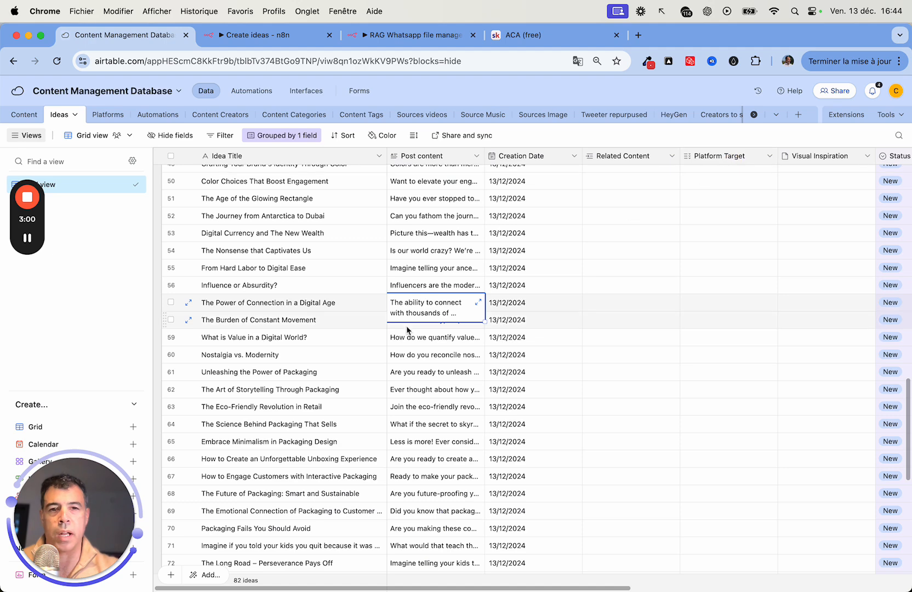
- Return to the Create ideas workflow and inspect the first Airtable search node, highlighting its Filter By Formula expression
{"action": "left_click", "coordinate": [273, 36]}
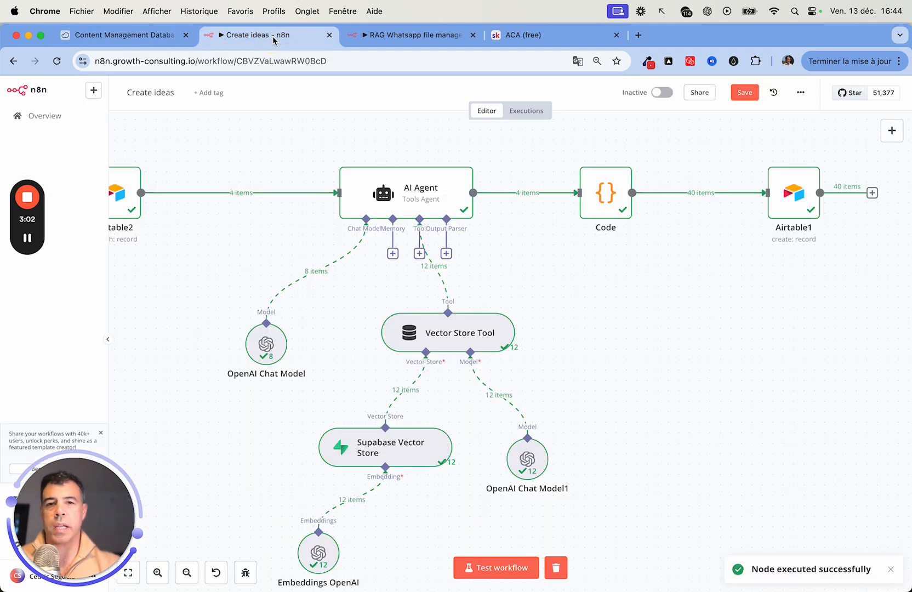
{"action": "scroll", "coordinate": [225, 171], "scroll_direction": "left", "scroll_amount": 10}
{"action": "scroll", "coordinate": [225, 168], "scroll_direction": "right", "scroll_amount": 5}
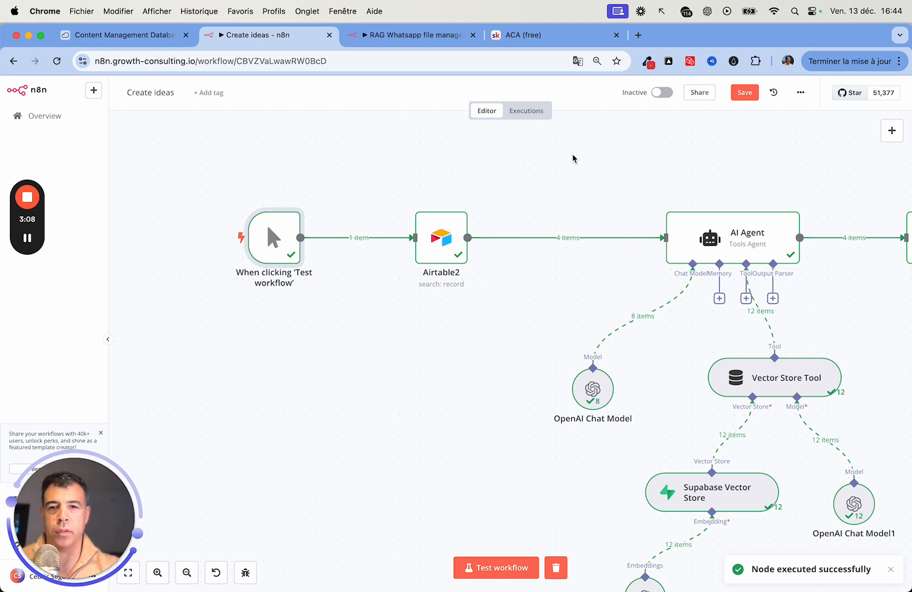
{"action": "mouse_move", "coordinate": [314, 217]}
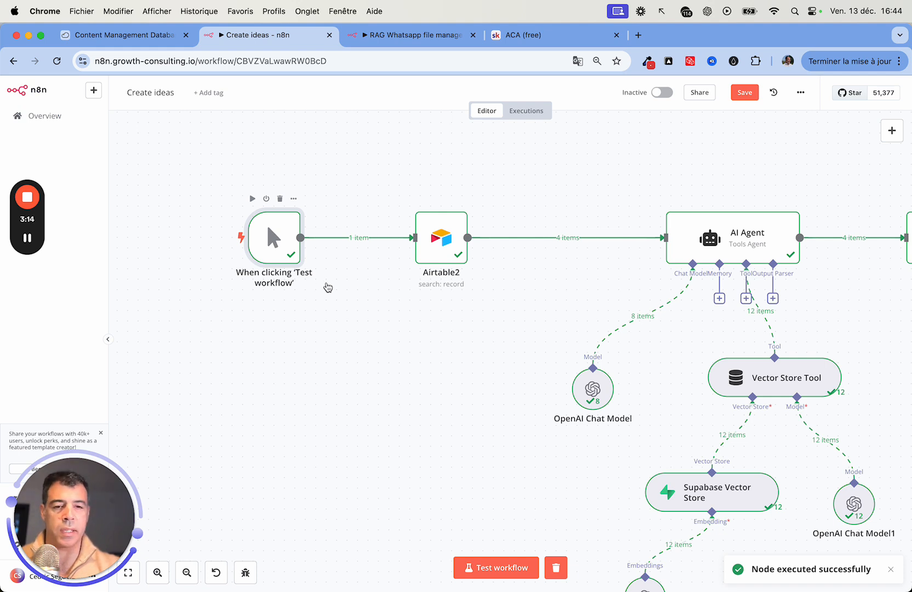
{"action": "scroll", "coordinate": [327, 287], "scroll_direction": "right", "scroll_amount": 3}
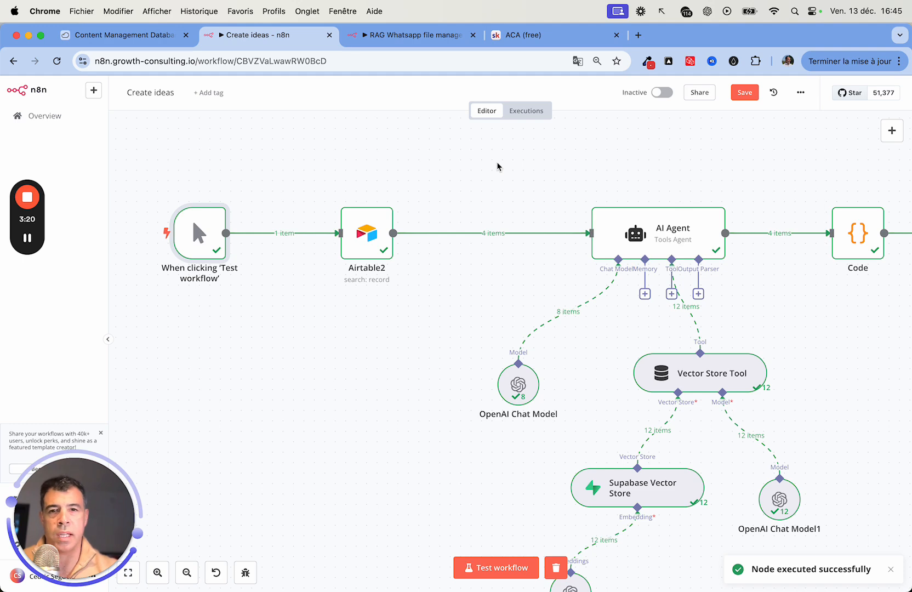
{"action": "double_click", "coordinate": [377, 235]}
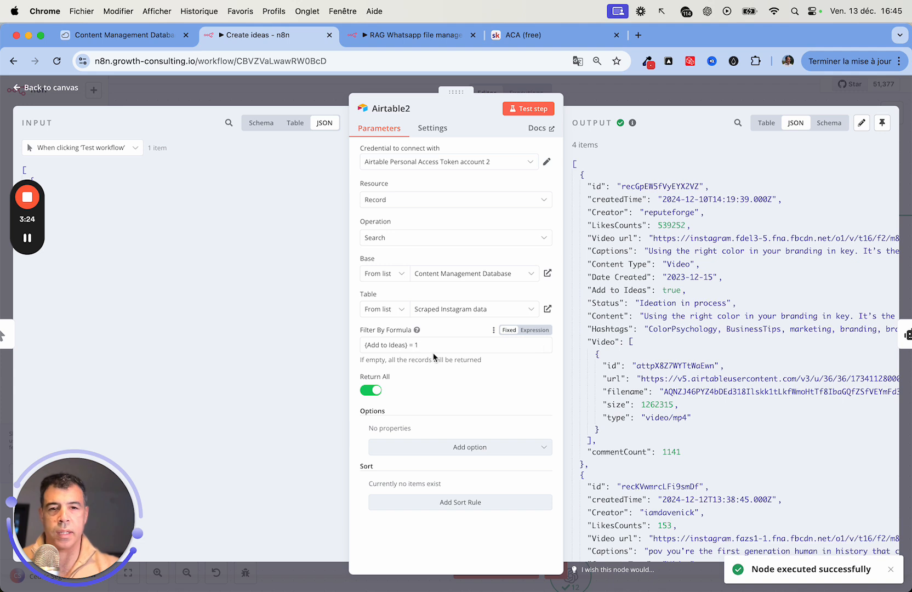
{"action": "left_click_drag", "start_coordinate": [418, 345], "coordinate": [361, 346]}
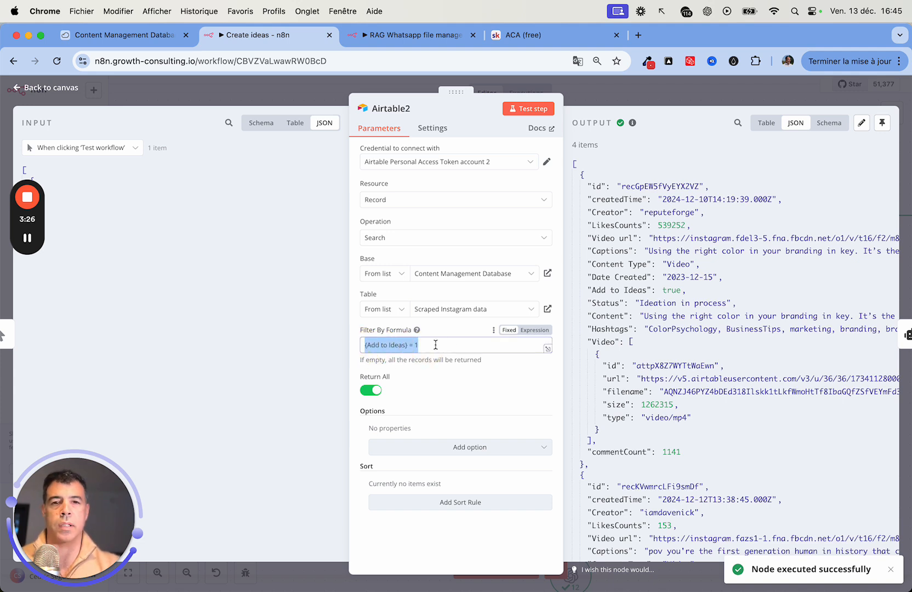
- Switch to Airtable and show the Add to Ideas column in the Scraped Instagram data table
{"action": "left_click", "coordinate": [117, 40]}
{"action": "scroll", "coordinate": [520, 219], "scroll_direction": "right", "scroll_amount": 10}
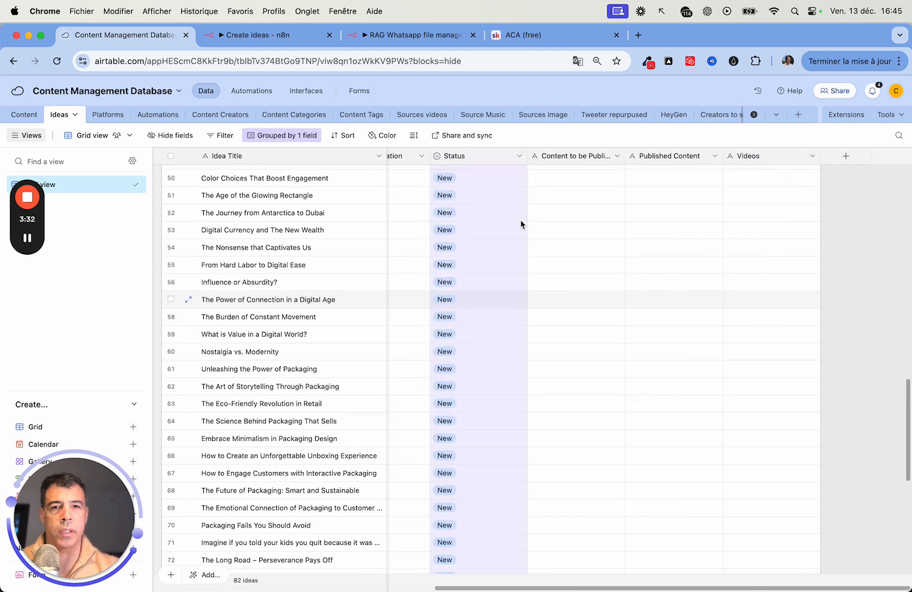
{"action": "scroll", "coordinate": [557, 118], "scroll_direction": "right", "scroll_amount": 3}
{"action": "scroll", "coordinate": [557, 122], "scroll_direction": "right", "scroll_amount": 5}
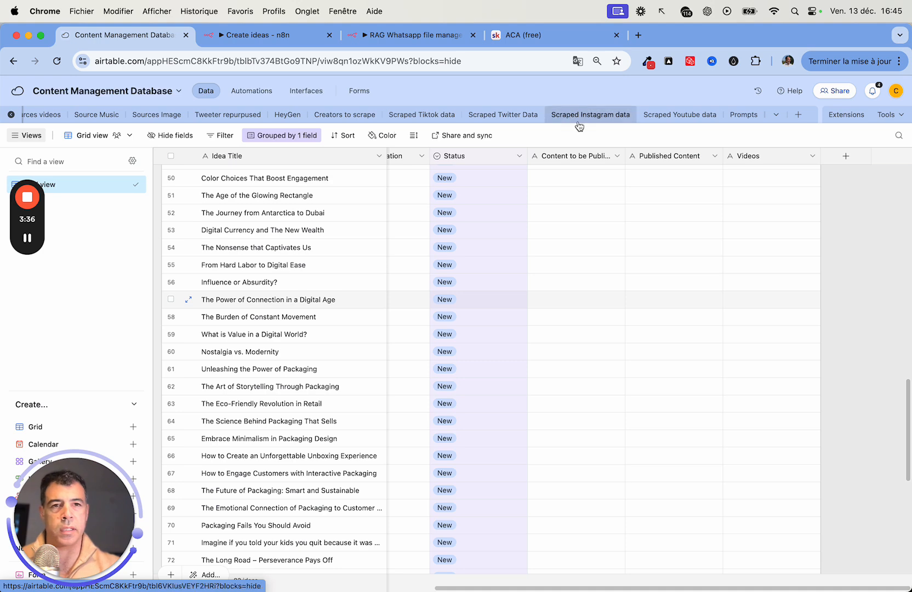
{"action": "left_click", "coordinate": [582, 117]}
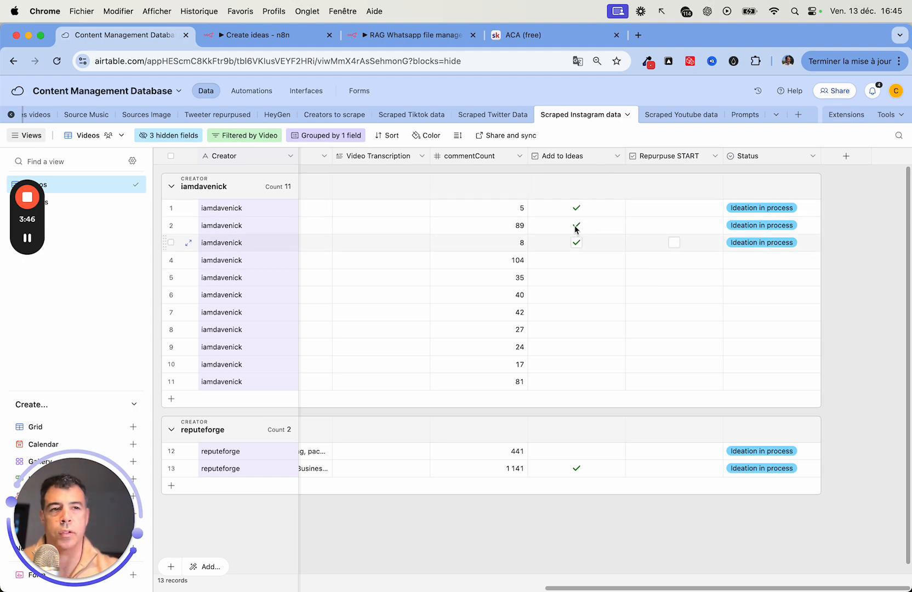
- Return to the Create ideas workflow and read the AI Agent node's Text prompt in the expanded expression editor, closing the editor when done
{"action": "left_click", "coordinate": [260, 34]}
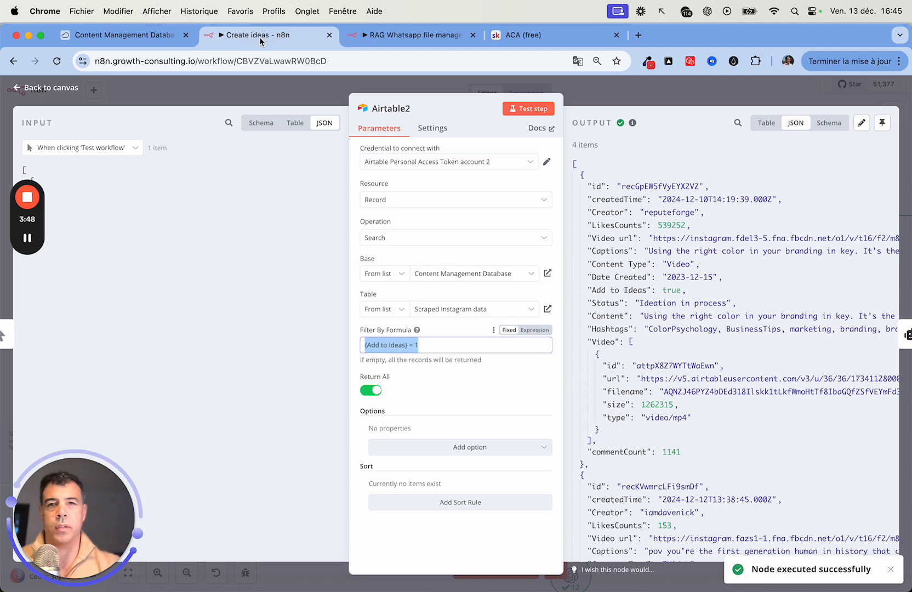
{"action": "left_click", "coordinate": [67, 88]}
{"action": "scroll", "coordinate": [425, 215], "scroll_direction": "right", "scroll_amount": 8}
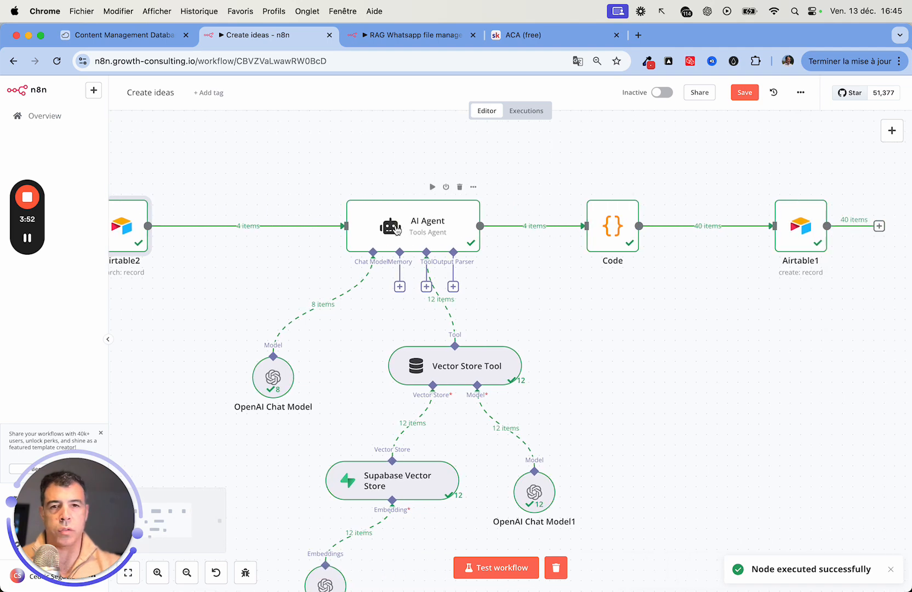
{"action": "double_click", "coordinate": [397, 226]}
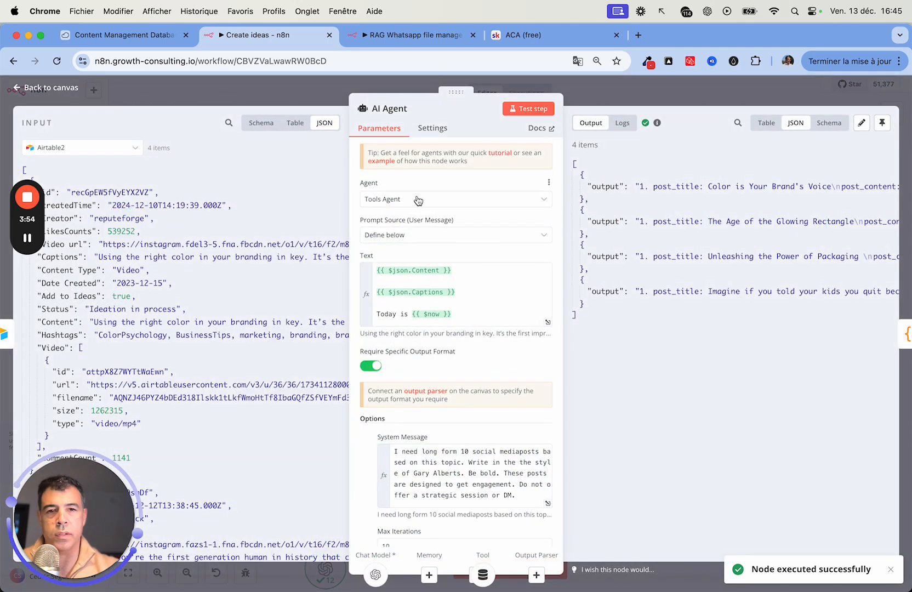
{"action": "left_click", "coordinate": [548, 321]}
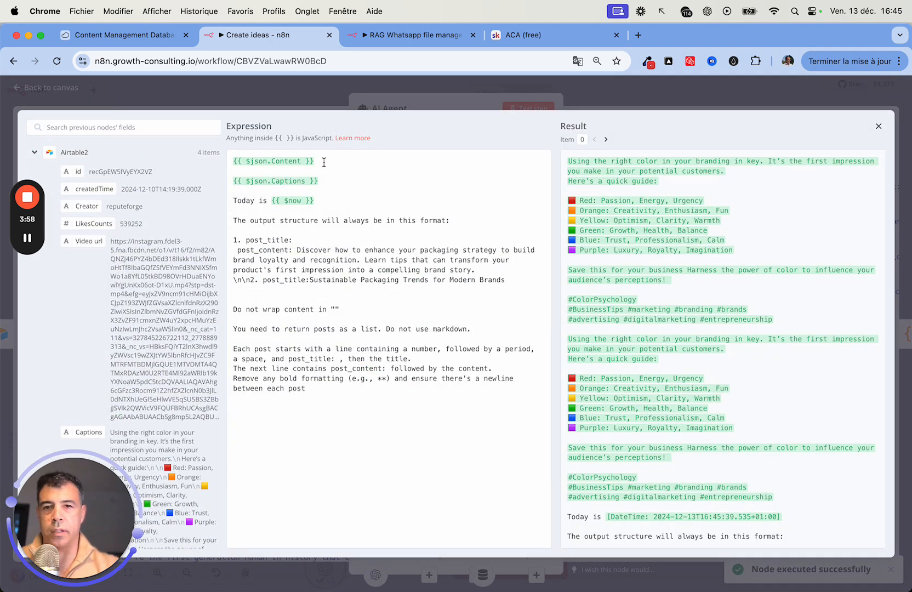
{"action": "left_click", "coordinate": [332, 189]}
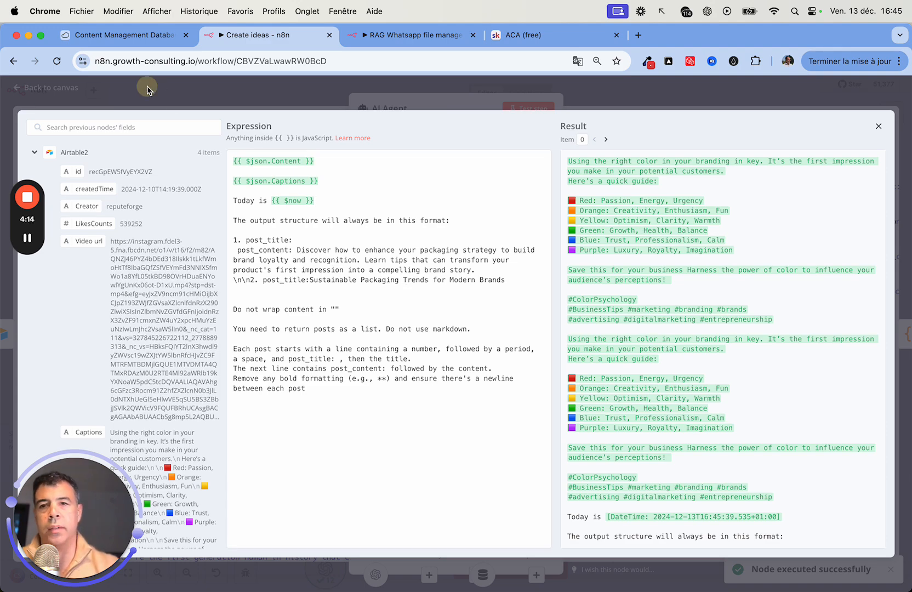
{"action": "key", "text": "Escape"}
- Read the AI Agent's full System Message in the expression editor and return to the canvas
{"action": "scroll", "coordinate": [377, 247], "scroll_direction": "down", "scroll_amount": 2}
{"action": "mouse_move", "coordinate": [403, 400]}
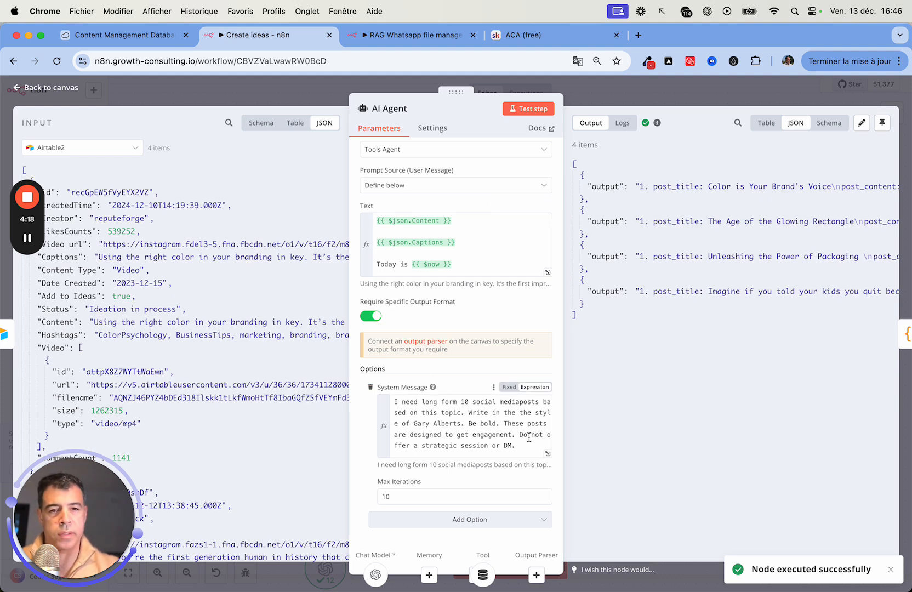
{"action": "left_click", "coordinate": [548, 452]}
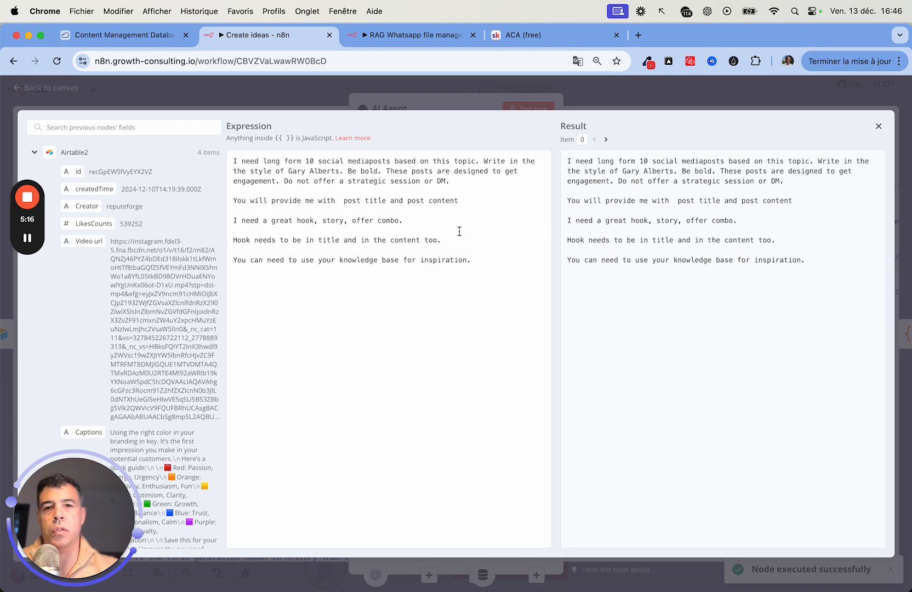
{"action": "left_click", "coordinate": [154, 90]}
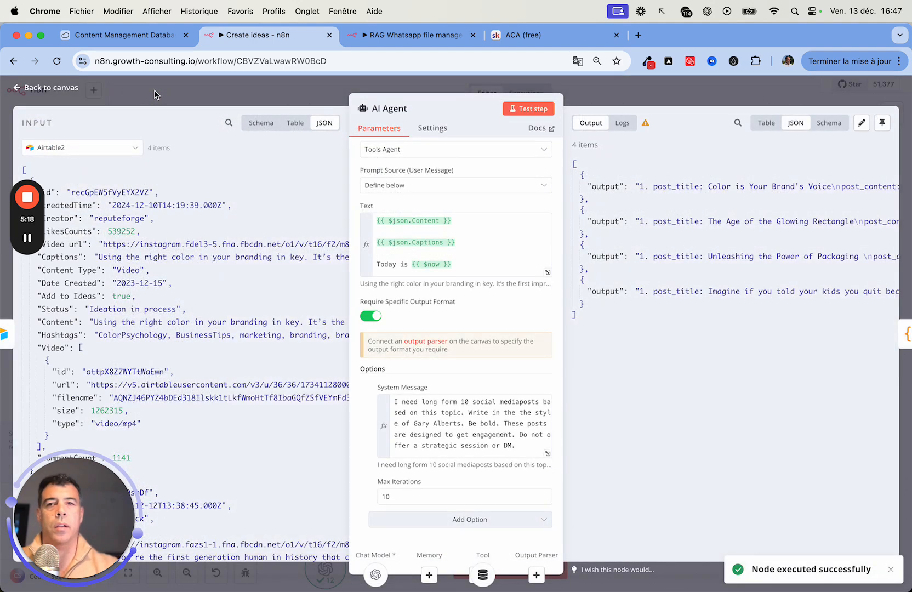
{"action": "left_click", "coordinate": [48, 87]}
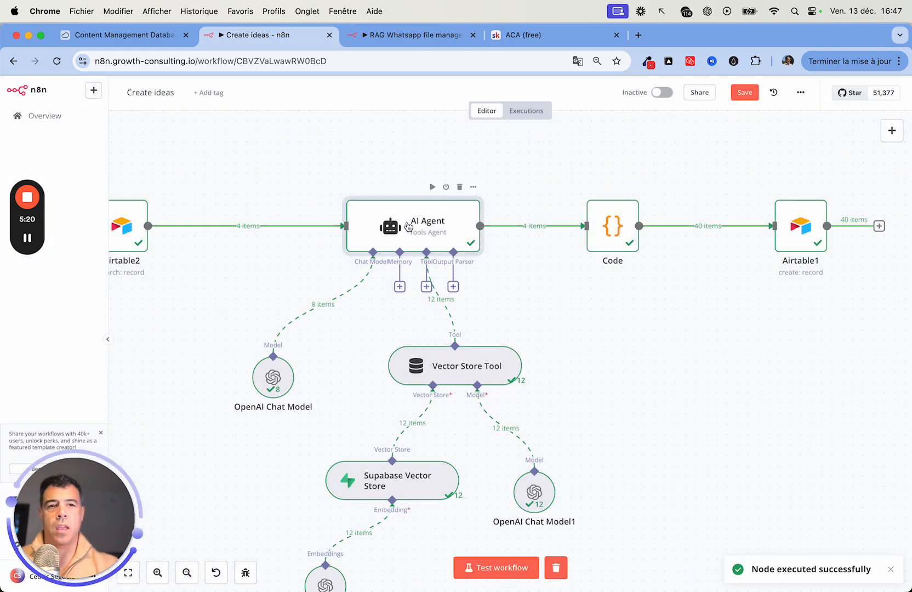
- Inspect the settings of the OpenAI Chat Model attached to the AI Agent and return to the canvas
{"action": "scroll", "coordinate": [406, 222], "scroll_direction": "down", "scroll_amount": 5}
{"action": "scroll", "coordinate": [406, 221], "scroll_direction": "left", "scroll_amount": 3}
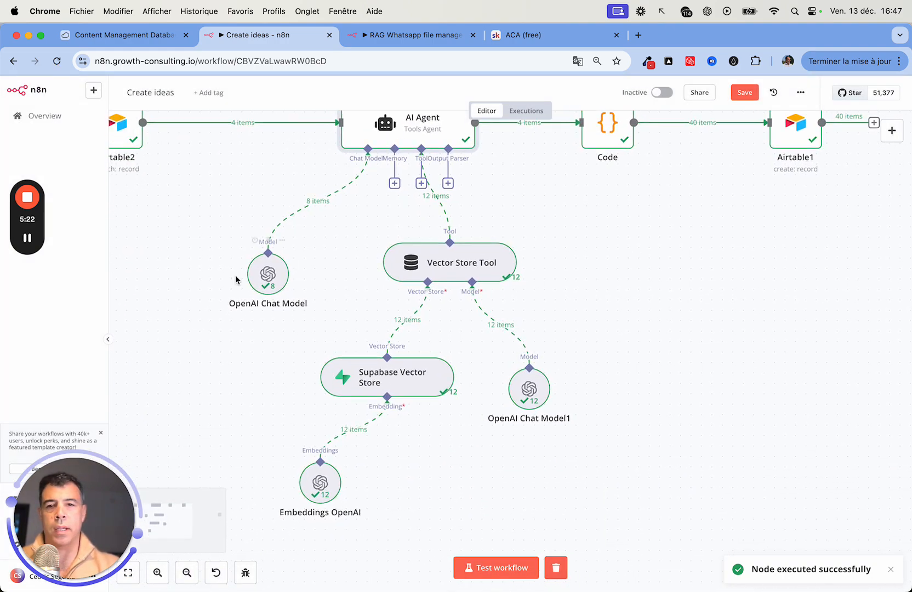
{"action": "left_click", "coordinate": [278, 281]}
{"action": "double_click", "coordinate": [278, 280]}
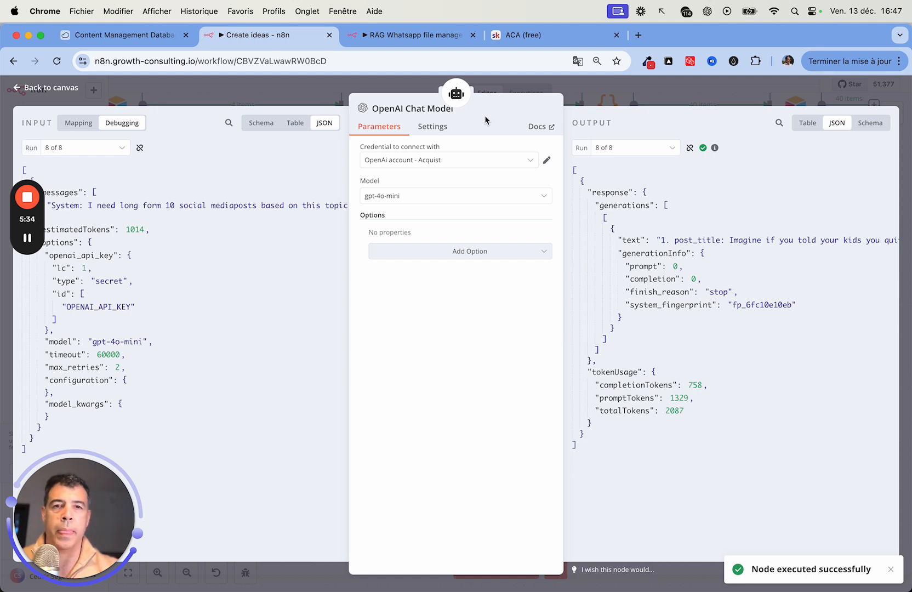
{"action": "left_click", "coordinate": [39, 87]}
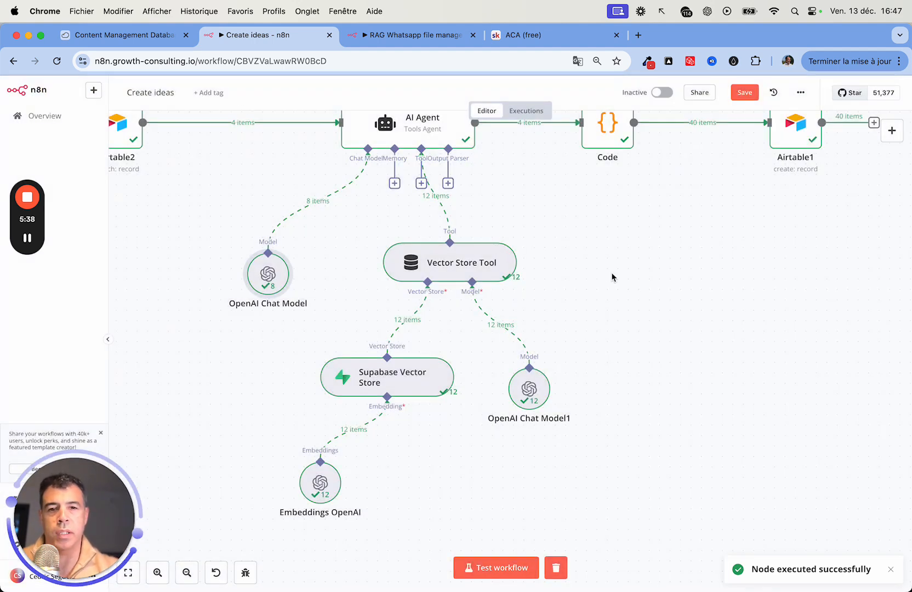
- Inspect the Vector Store Tool's settings, highlighting its name and description, and return to the canvas
{"action": "scroll", "coordinate": [611, 275], "scroll_direction": "up", "scroll_amount": 3}
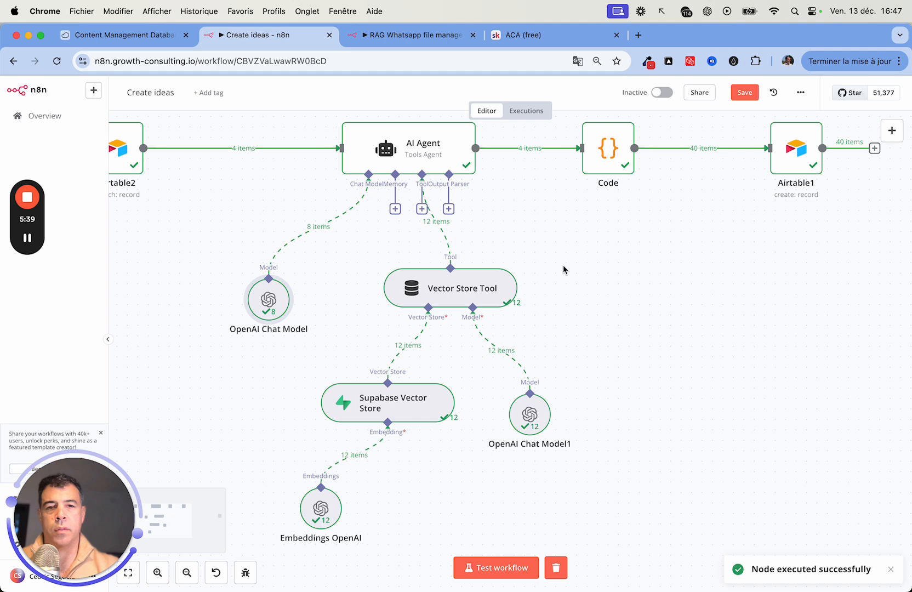
{"action": "double_click", "coordinate": [450, 282]}
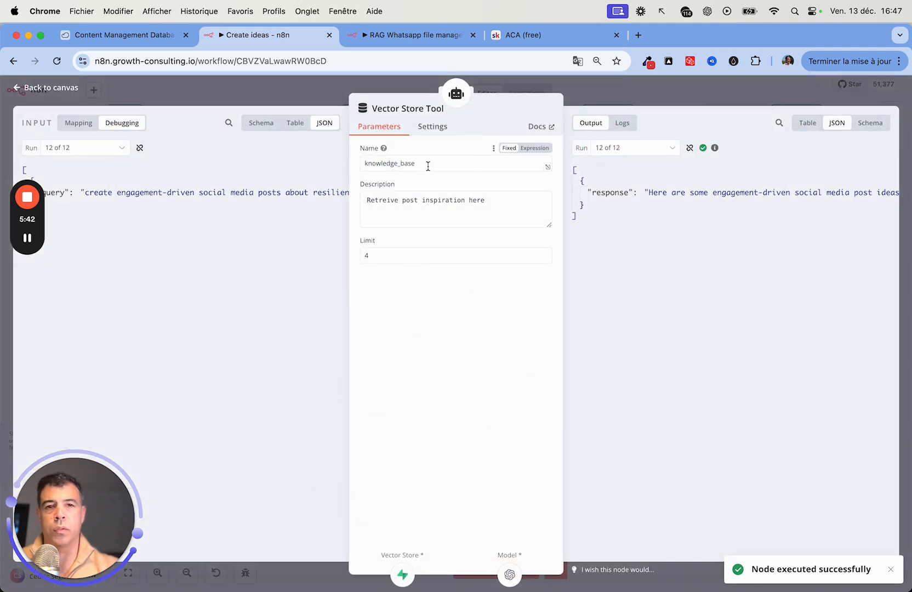
{"action": "left_click_drag", "start_coordinate": [427, 164], "coordinate": [344, 163]}
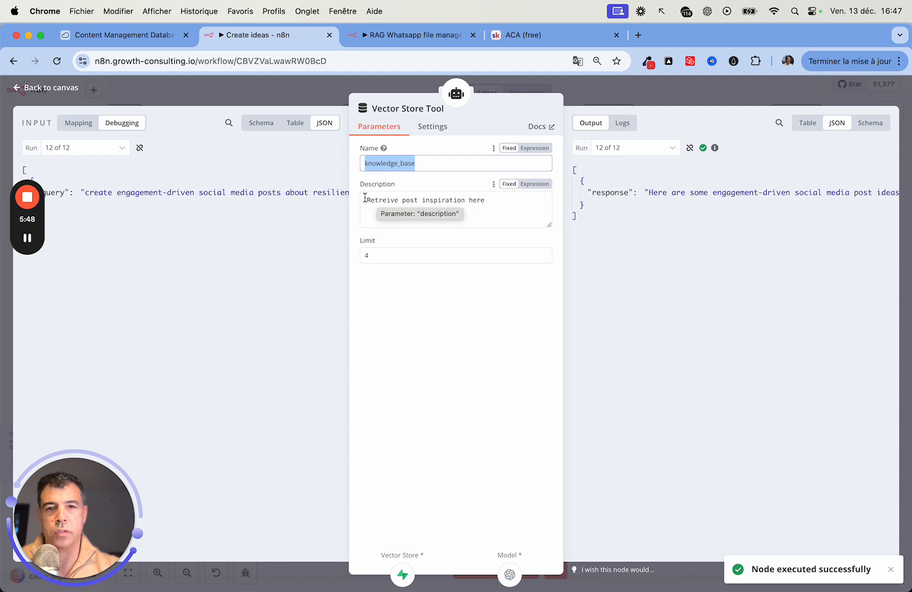
{"action": "left_click_drag", "start_coordinate": [365, 198], "coordinate": [509, 206]}
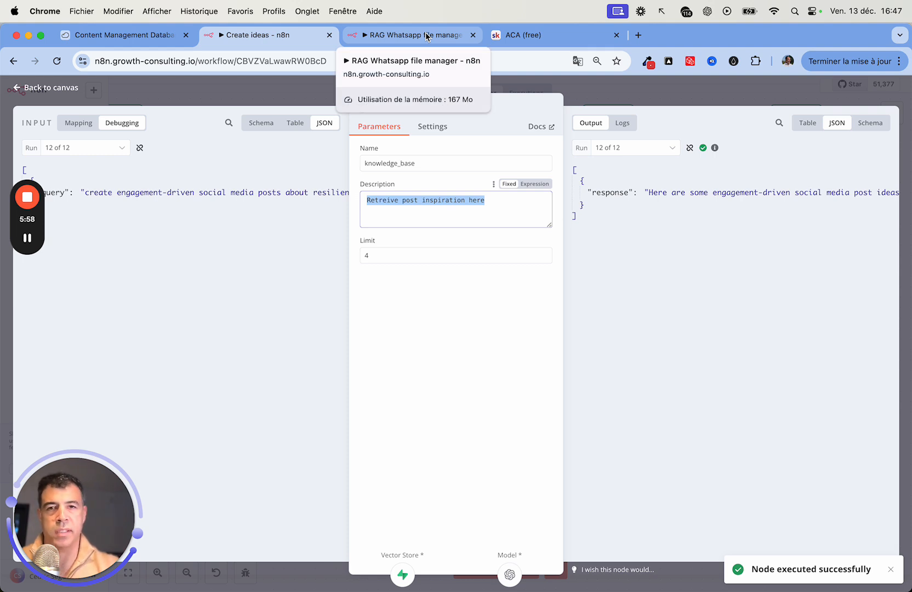
{"action": "left_click", "coordinate": [45, 88]}
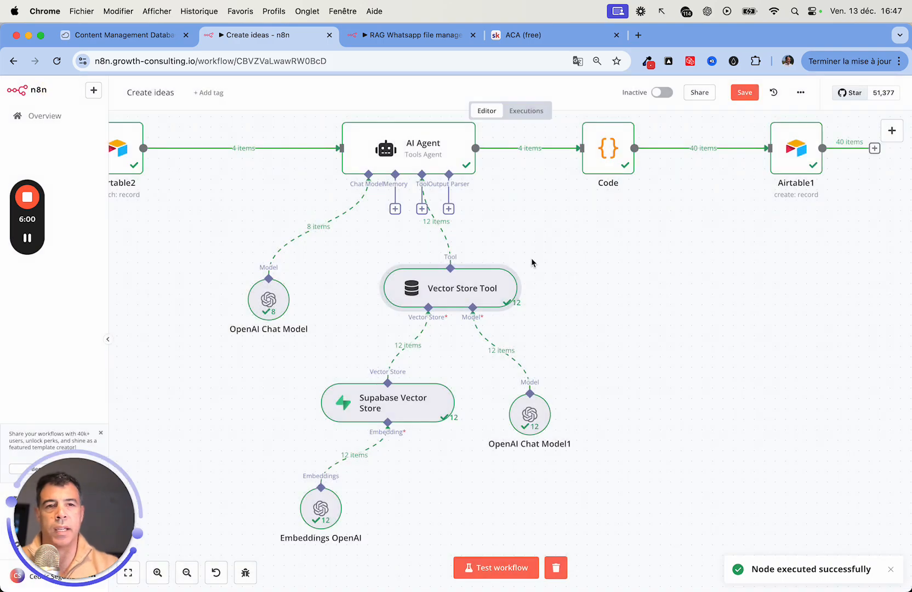
- Inspect the Supabase Vector Store node's settings and its Supabase Data credential, then open the n8n documentation for that credential
{"action": "scroll", "coordinate": [557, 394], "scroll_direction": "down", "scroll_amount": 3}
{"action": "double_click", "coordinate": [419, 329]}
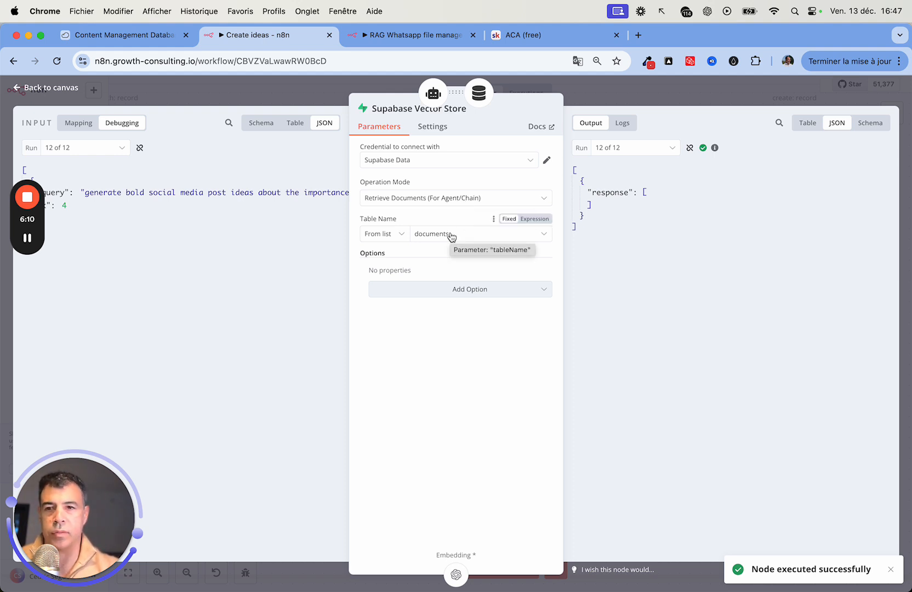
{"action": "left_click", "coordinate": [547, 162]}
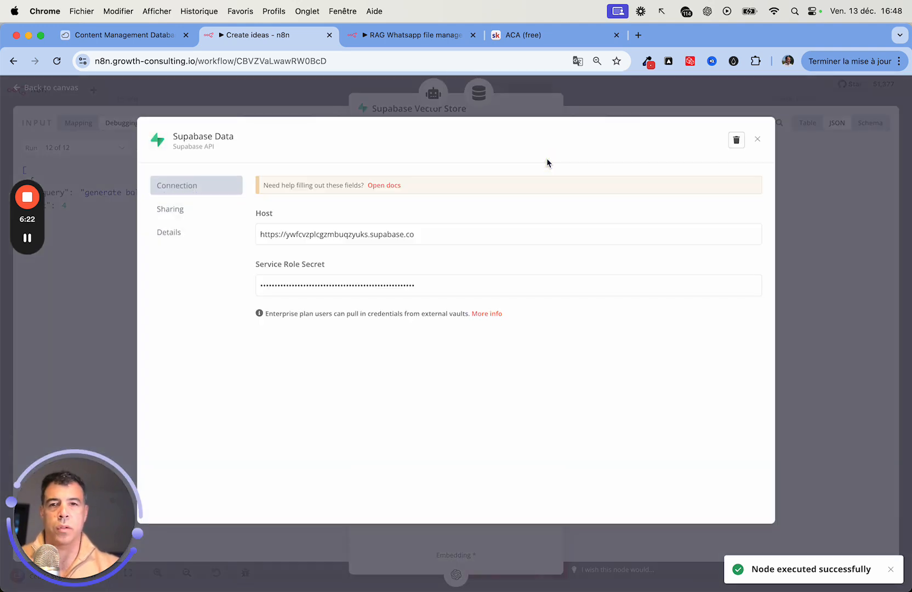
{"action": "left_click", "coordinate": [383, 230]}
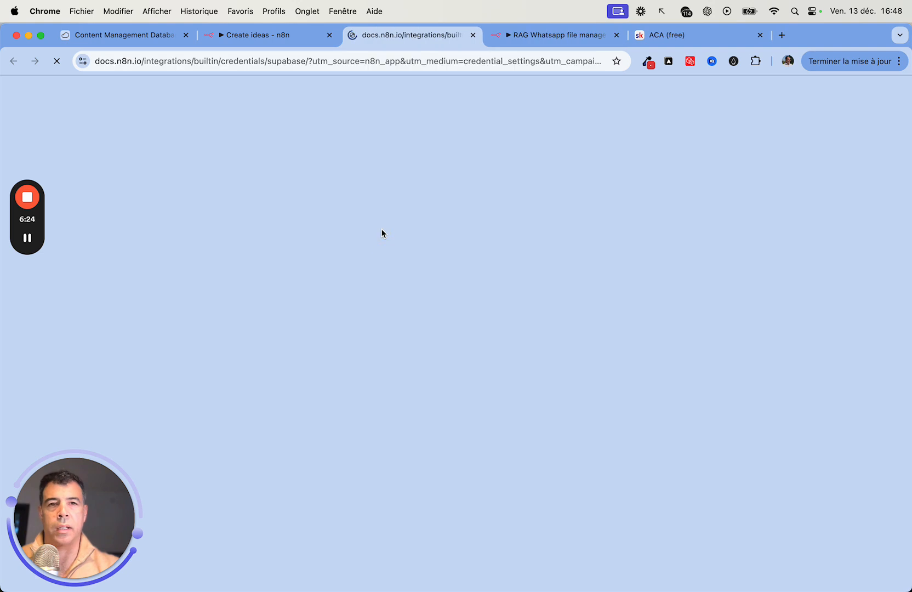
- Read the n8n documentation page on Supabase credentials, covering the prerequisites and the access token instructions
{"action": "scroll", "coordinate": [553, 304], "scroll_direction": "down", "scroll_amount": 10}
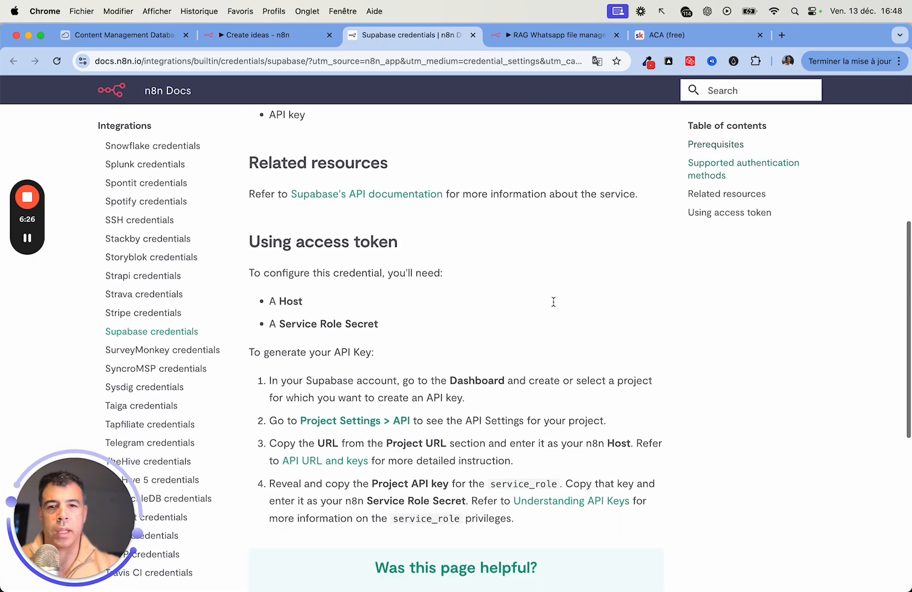
{"action": "scroll", "coordinate": [554, 306], "scroll_direction": "up", "scroll_amount": 10}
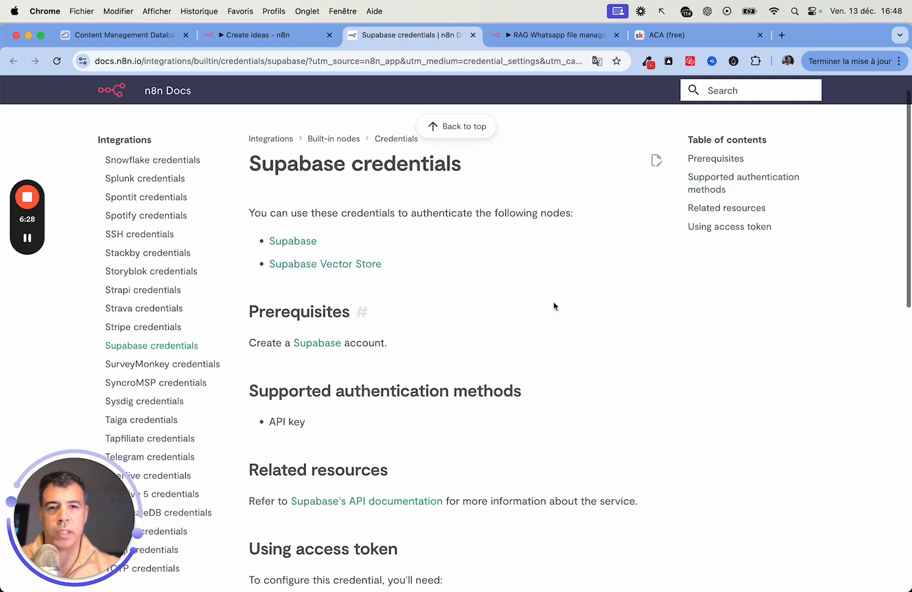
{"action": "scroll", "coordinate": [551, 305], "scroll_direction": "down", "scroll_amount": 3}
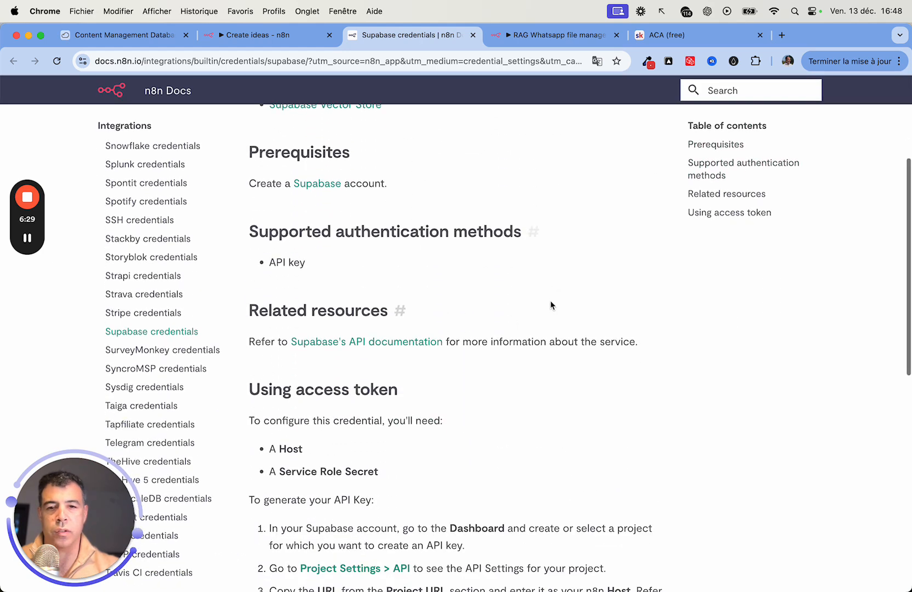
- Open Supabase's API documentation from the credentials page and review its REST API overview down to the API URL and keys section
{"action": "left_click", "coordinate": [322, 343]}
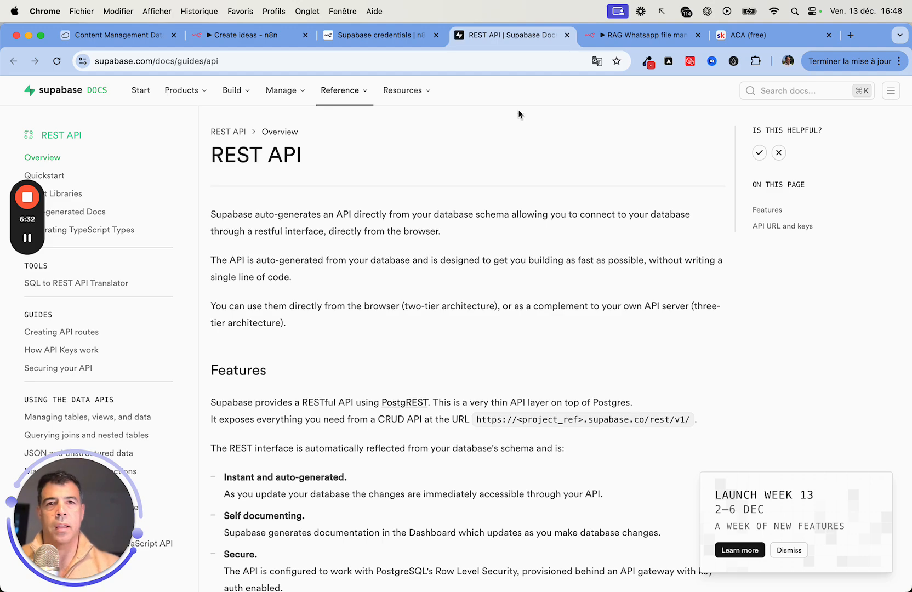
{"action": "scroll", "coordinate": [395, 329], "scroll_direction": "down", "scroll_amount": 2}
{"action": "scroll", "coordinate": [394, 329], "scroll_direction": "down", "scroll_amount": 15}
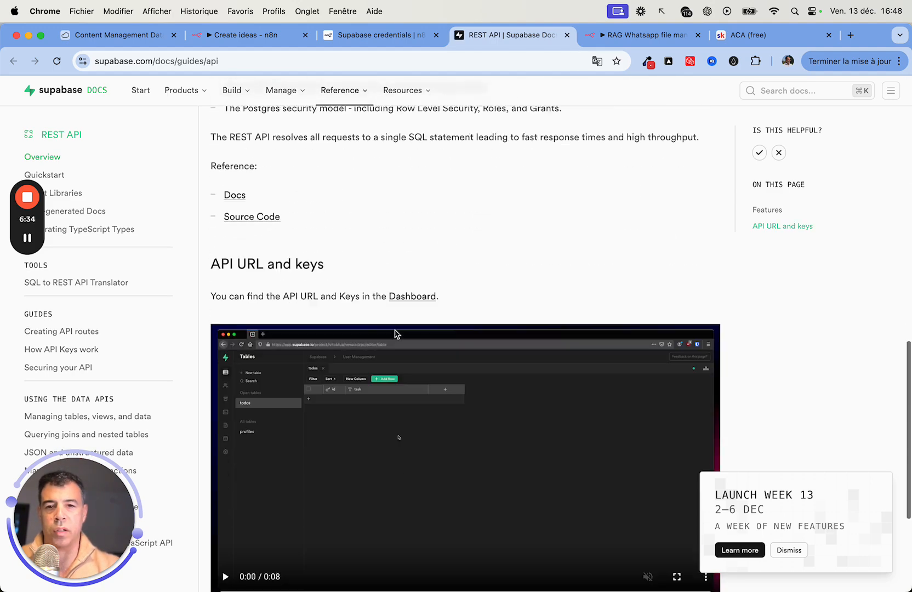
{"action": "scroll", "coordinate": [395, 332], "scroll_direction": "up", "scroll_amount": 12}
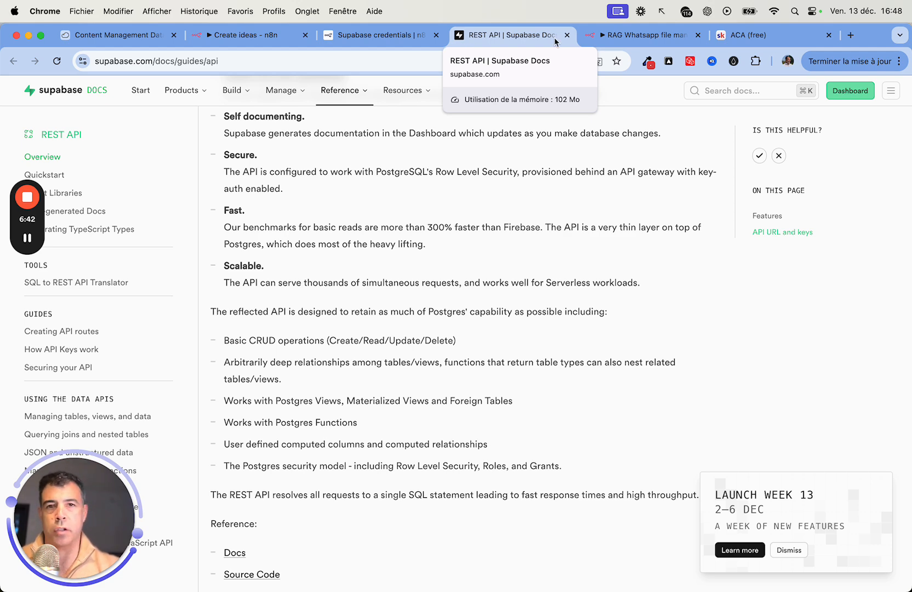
- Return to the Create ideas workflow, close the Supabase Data credential and leave the Supabase Vector Store settings for the canvas
{"action": "left_click", "coordinate": [393, 35]}
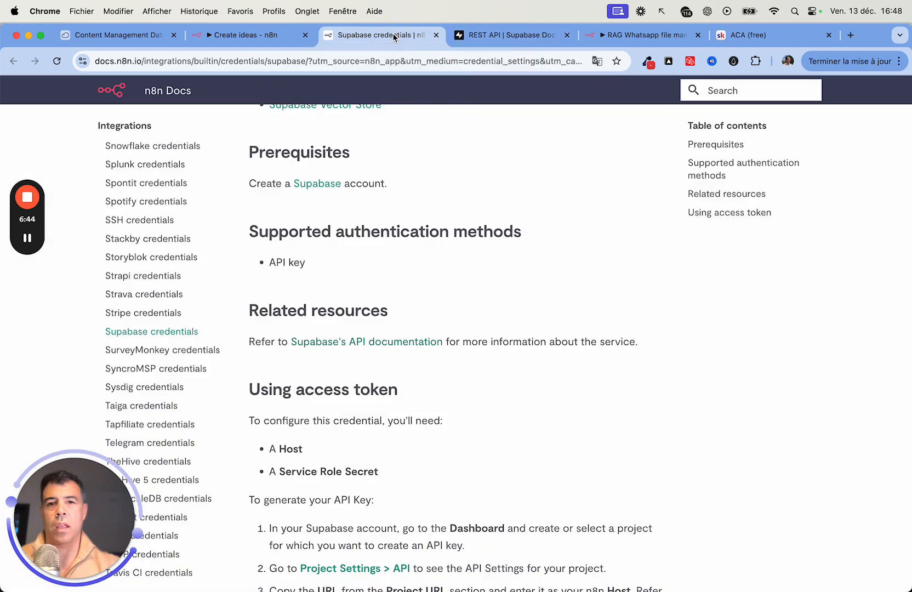
{"action": "left_click", "coordinate": [256, 44]}
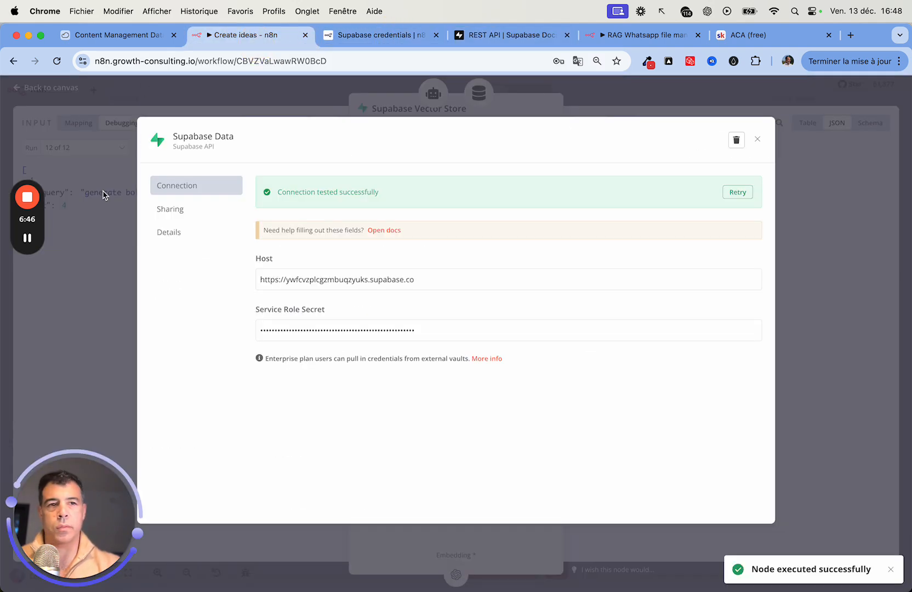
{"action": "left_click", "coordinate": [758, 139]}
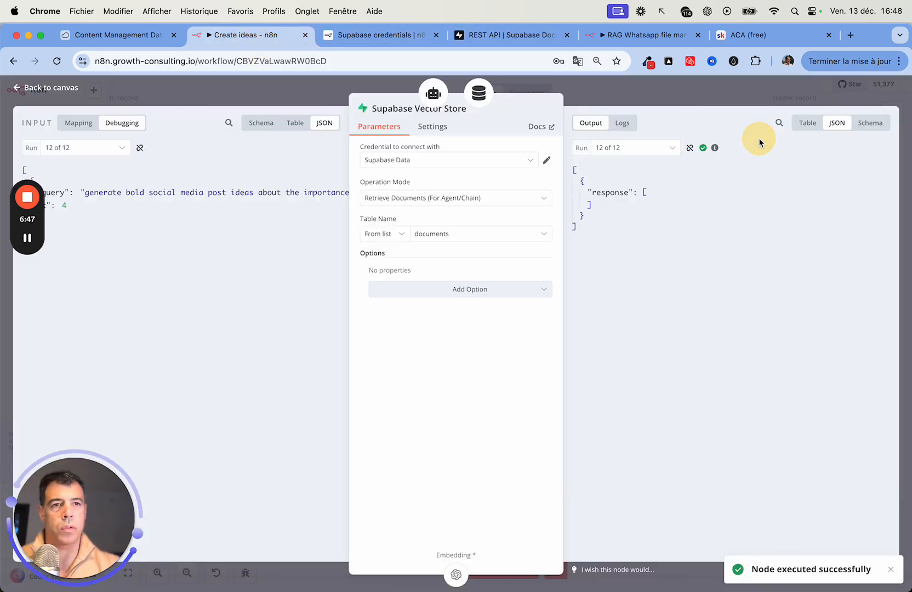
{"action": "left_click", "coordinate": [61, 89]}
- Examine the post titles and contents in the AI Agent node's output and return to the canvas
{"action": "scroll", "coordinate": [599, 233], "scroll_direction": "up", "scroll_amount": 5}
{"action": "scroll", "coordinate": [598, 233], "scroll_direction": "right", "scroll_amount": 4}
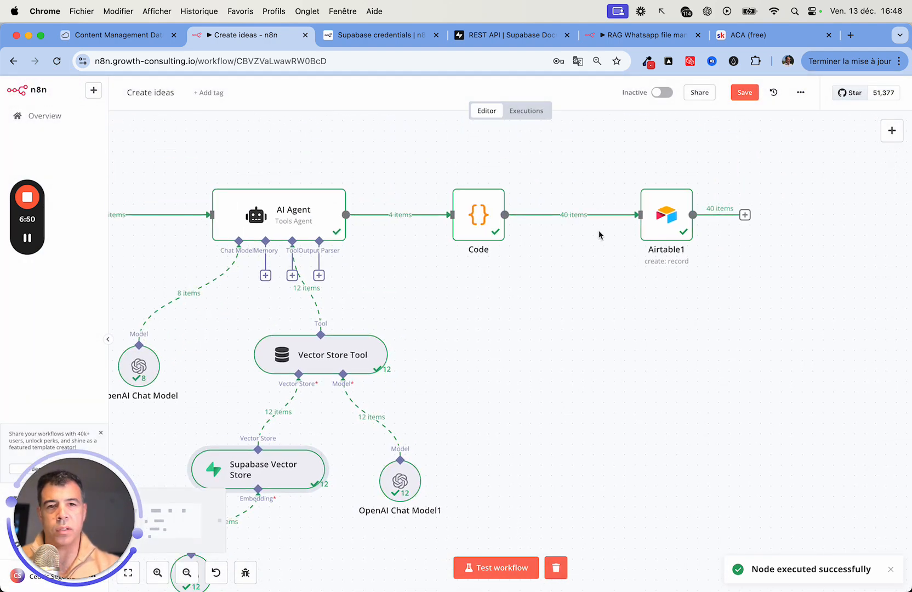
{"action": "double_click", "coordinate": [278, 220]}
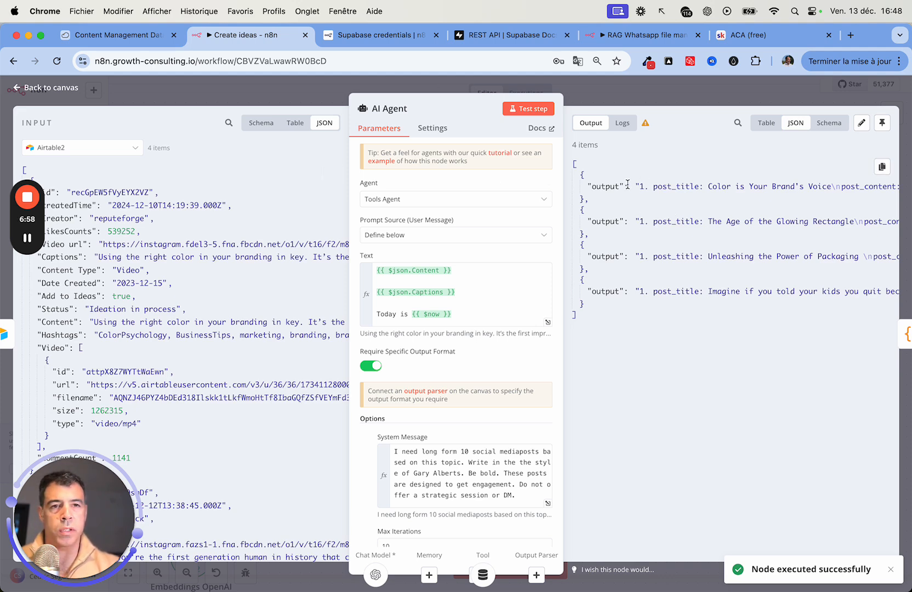
{"action": "scroll", "coordinate": [591, 187], "scroll_direction": "right", "scroll_amount": 15}
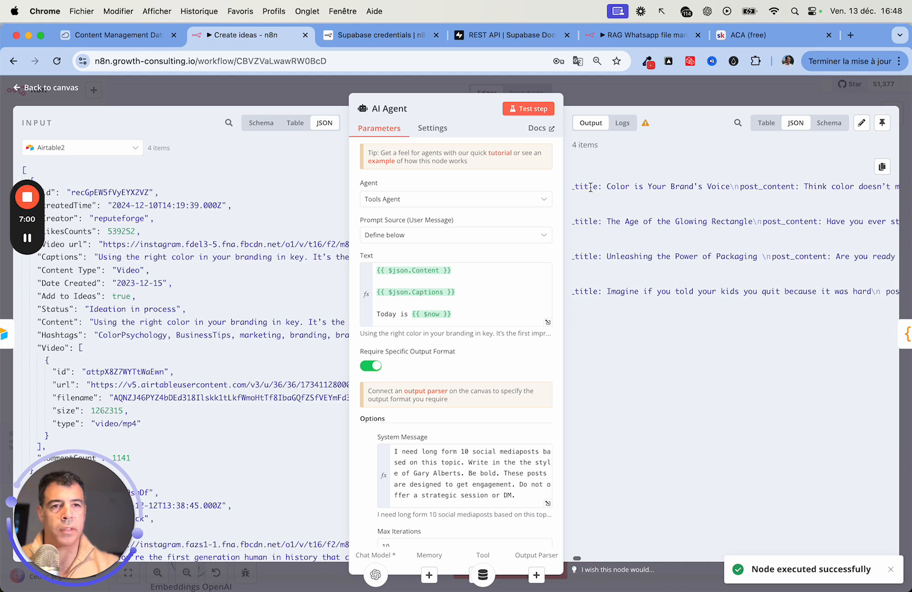
{"action": "scroll", "coordinate": [590, 187], "scroll_direction": "right", "scroll_amount": 15}
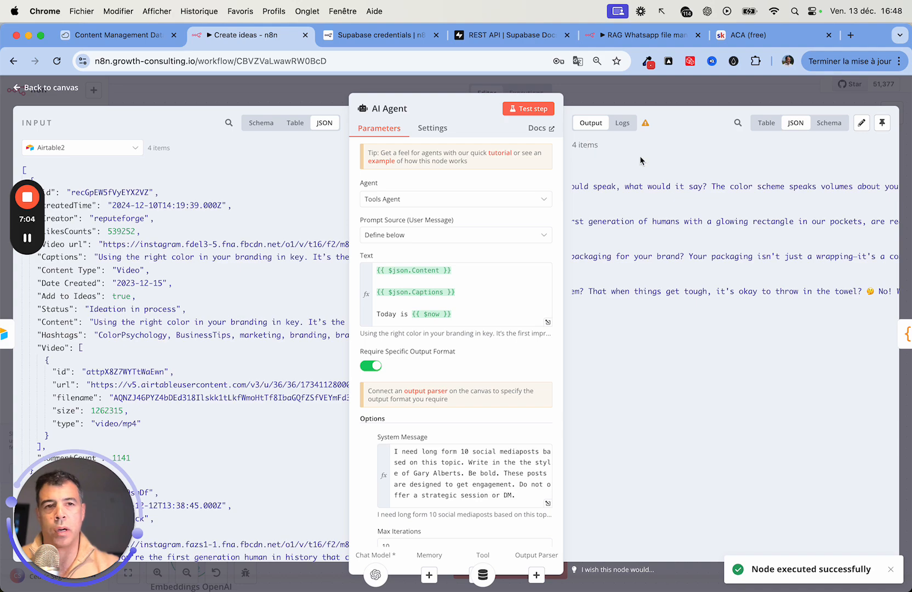
{"action": "left_click", "coordinate": [66, 88]}
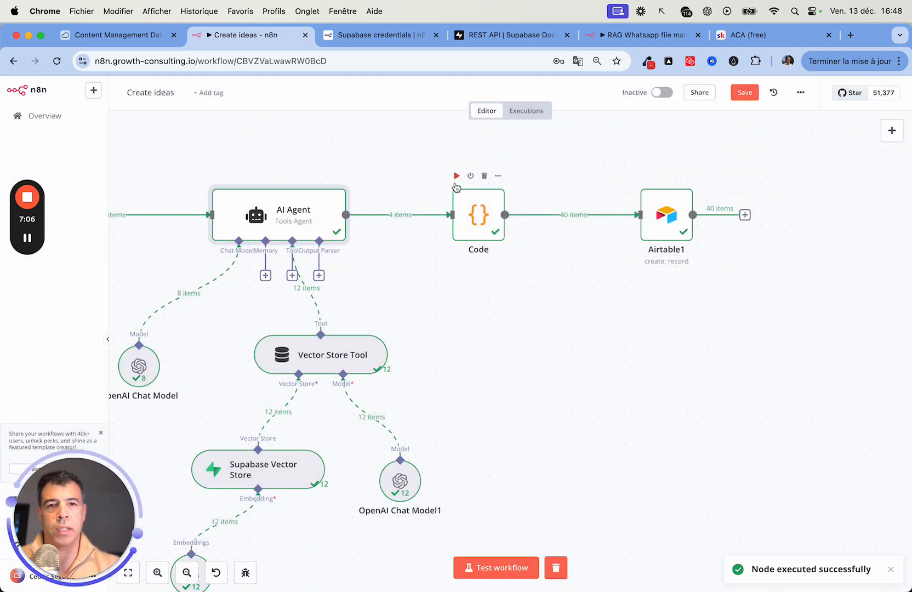
- Look at the Code node, then read the output format instructions in the AI Agent's Text expression and return to the canvas
{"action": "double_click", "coordinate": [471, 222]}
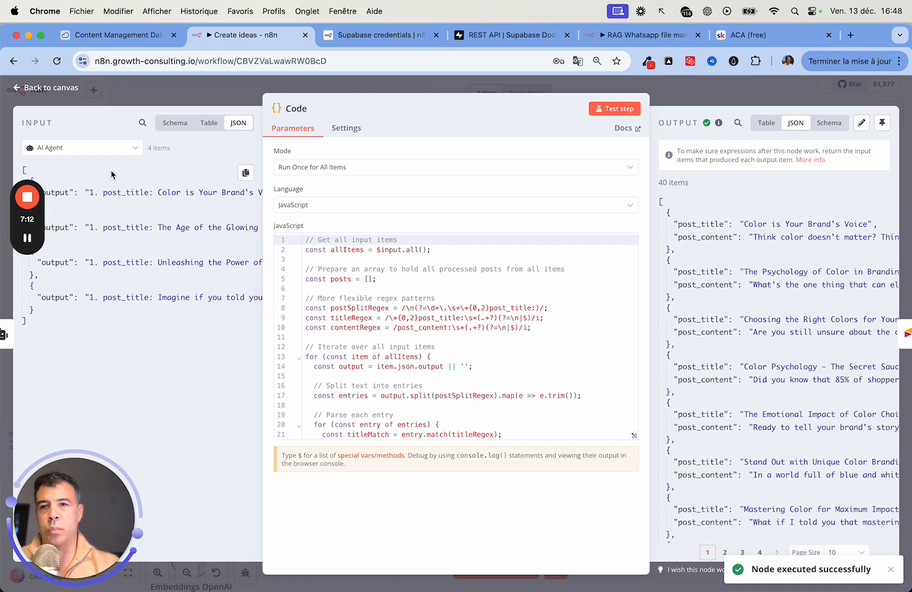
{"action": "left_click", "coordinate": [59, 89]}
{"action": "left_click", "coordinate": [292, 208]}
{"action": "double_click", "coordinate": [292, 208]}
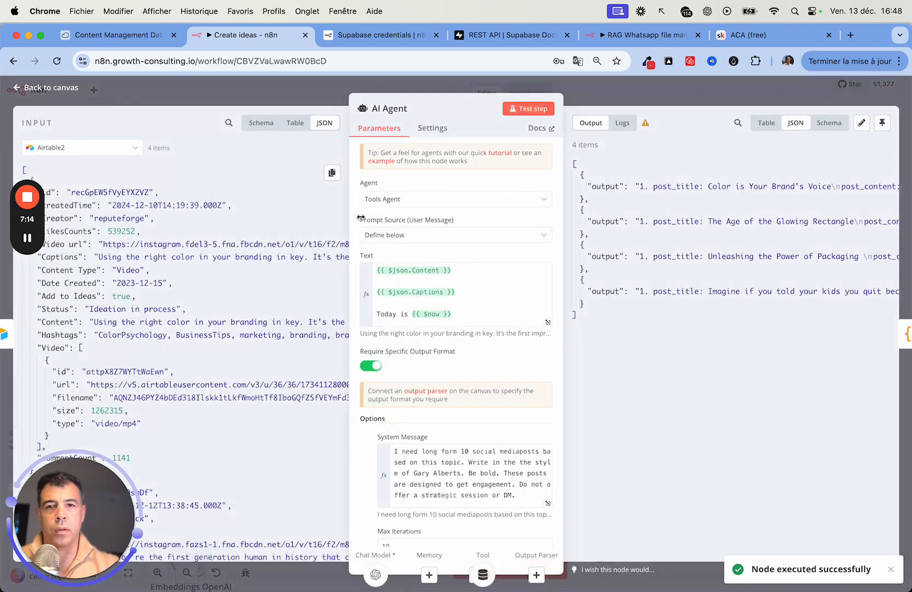
{"action": "left_click", "coordinate": [549, 323]}
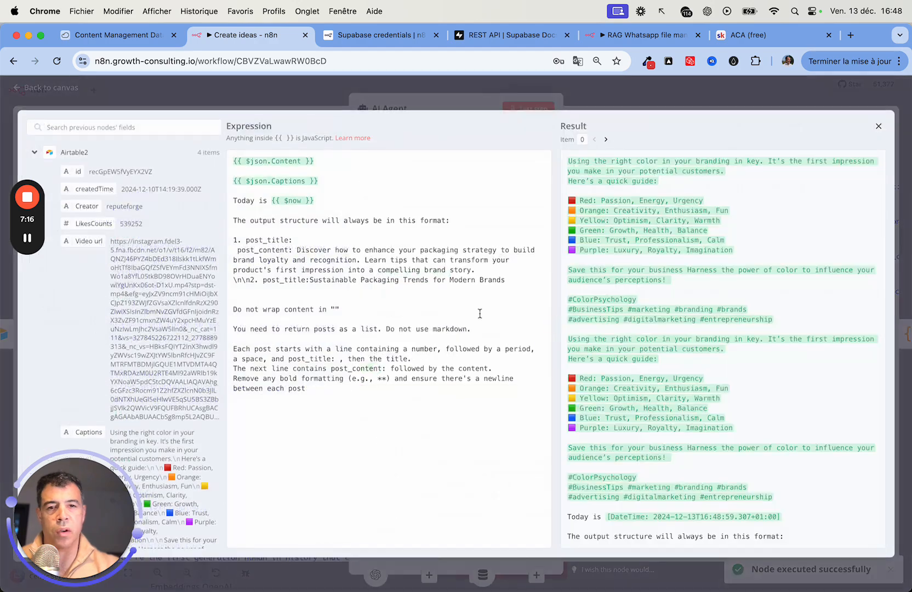
{"action": "left_click", "coordinate": [75, 88]}
{"action": "left_click", "coordinate": [60, 89]}
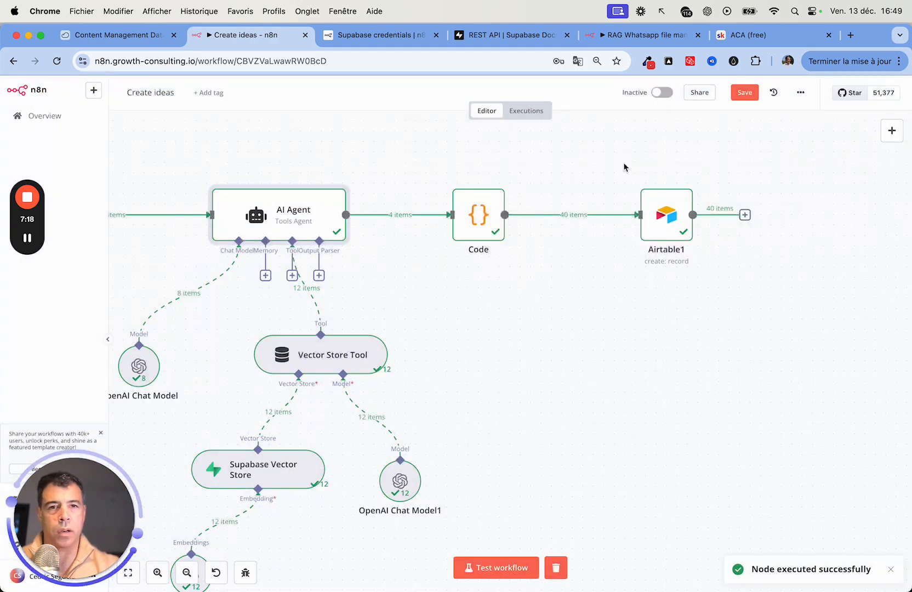
- Review the Code node's JavaScript that splits the AI Agent output into post_title and post_content entries
{"action": "double_click", "coordinate": [488, 215]}
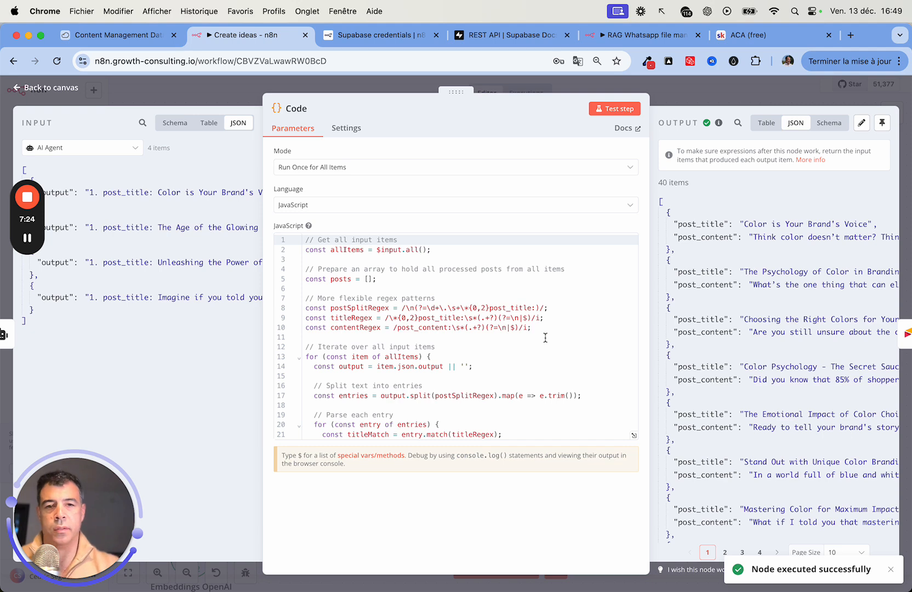
{"action": "scroll", "coordinate": [523, 335], "scroll_direction": "down", "scroll_amount": 5}
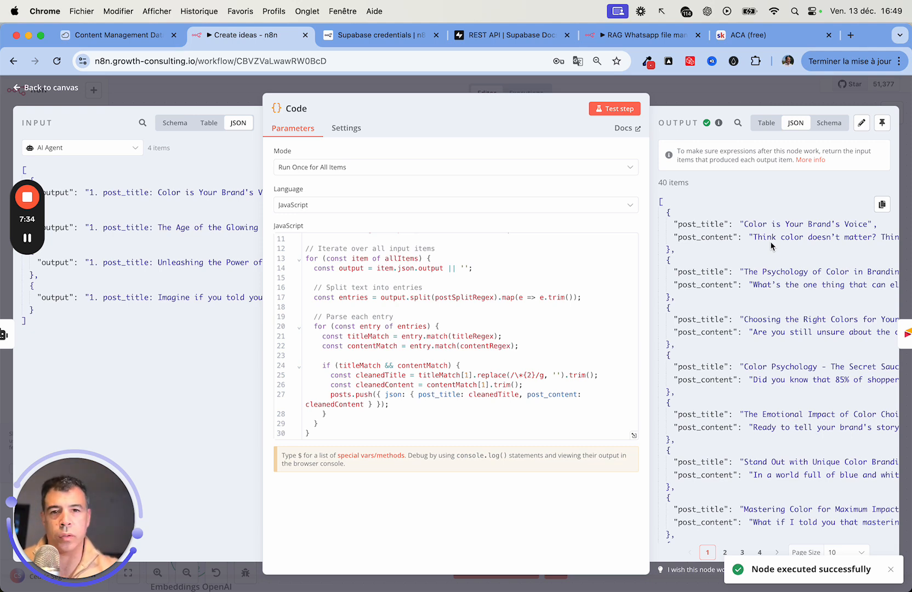
{"action": "scroll", "coordinate": [517, 344], "scroll_direction": "up", "scroll_amount": 5}
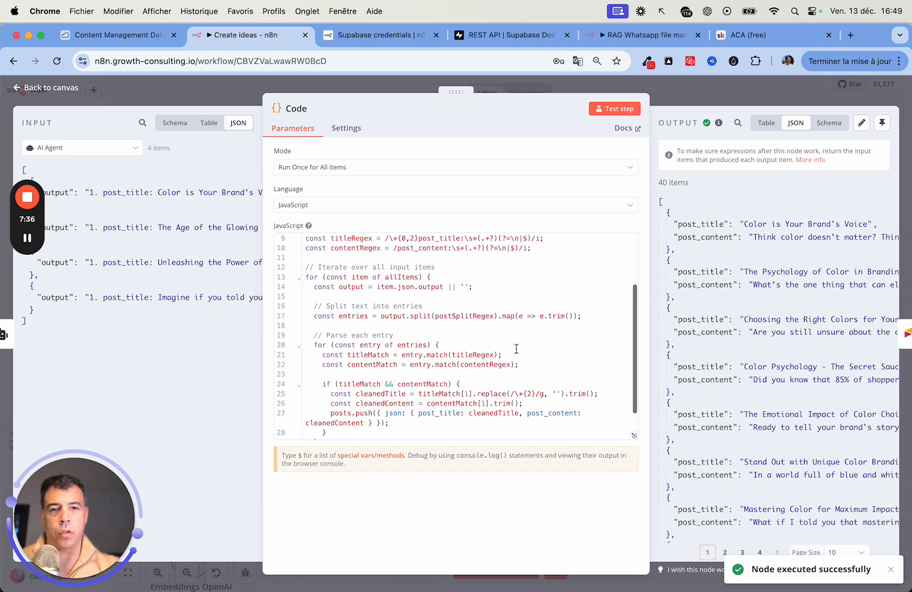
{"action": "scroll", "coordinate": [517, 344], "scroll_direction": "down", "scroll_amount": 3}
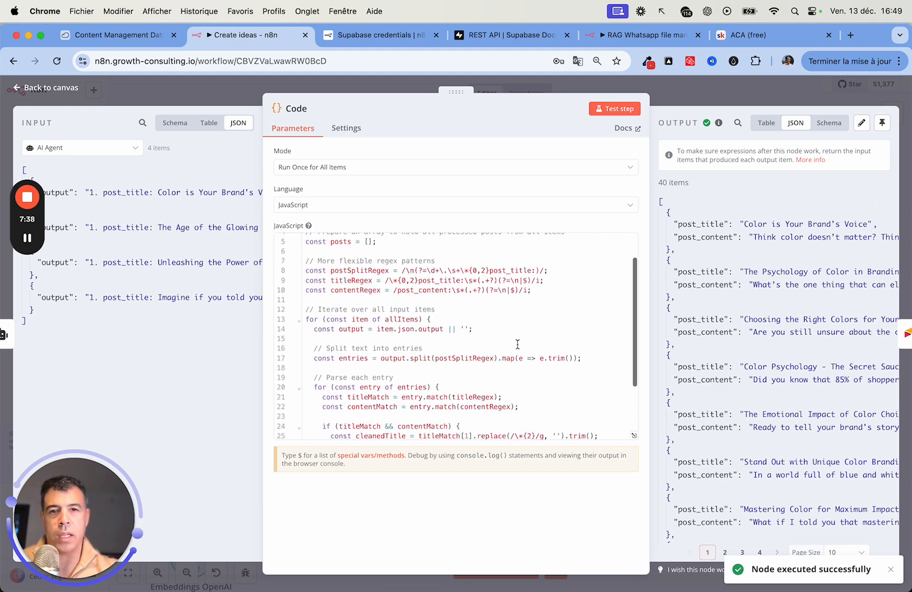
{"action": "scroll", "coordinate": [517, 345], "scroll_direction": "down", "scroll_amount": 1}
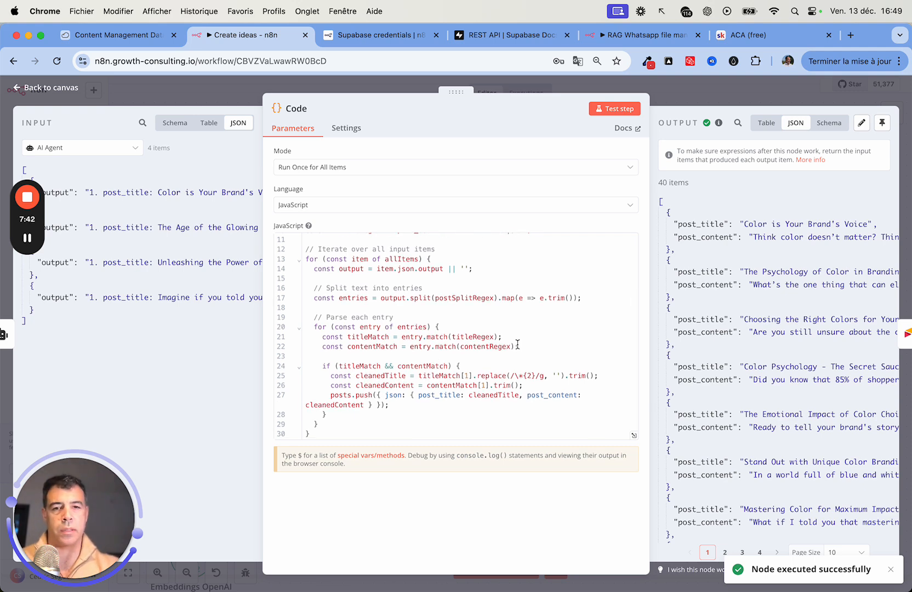
- Switch to the Skool site and open the Template Vault in the ACA (Xtreme) community's classroom
{"action": "left_click", "coordinate": [771, 35]}
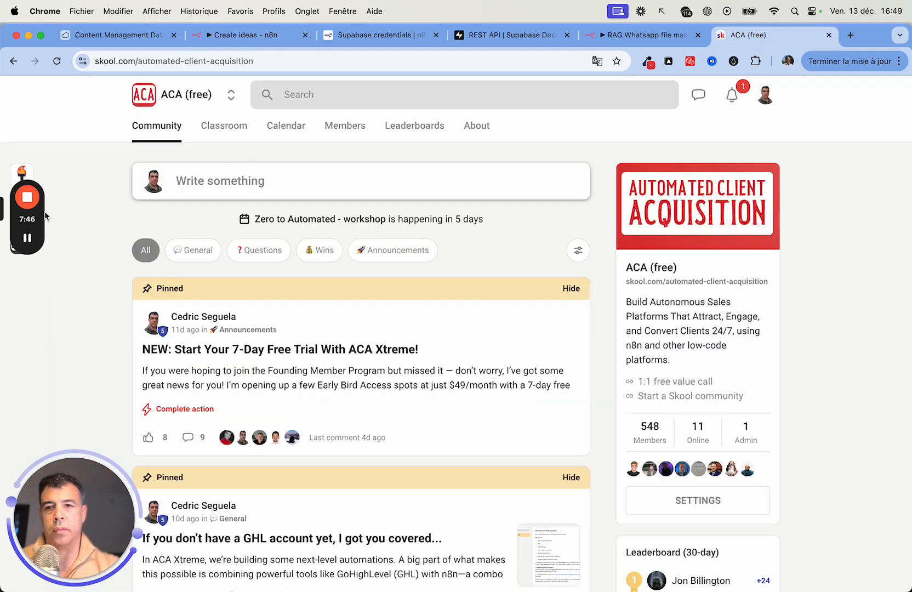
{"action": "left_click_drag", "start_coordinate": [42, 205], "coordinate": [34, 332]}
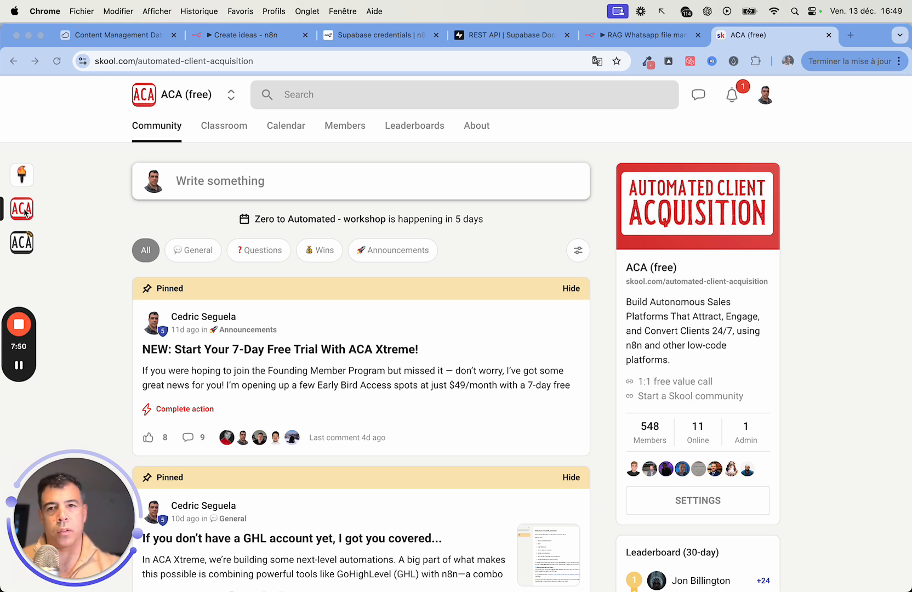
{"action": "left_click", "coordinate": [23, 244]}
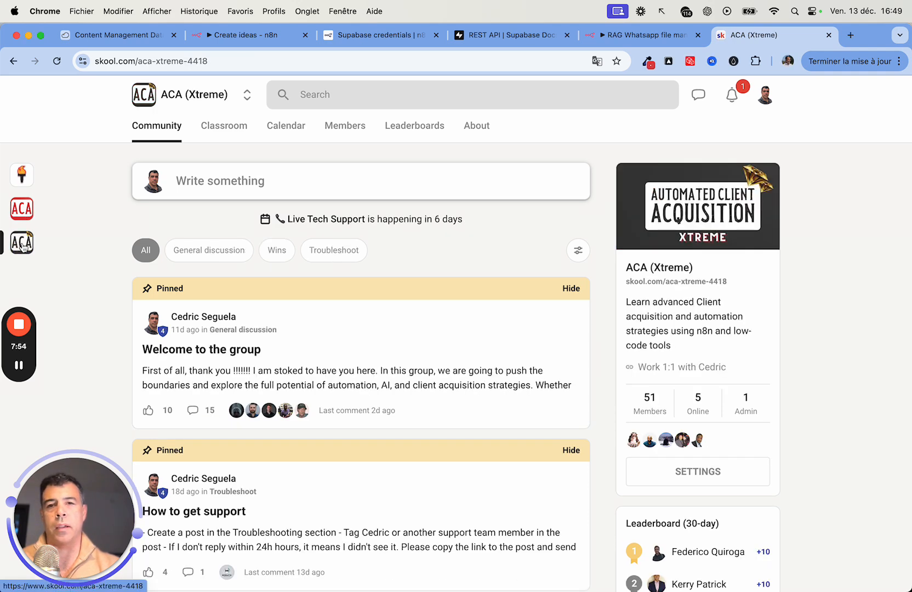
{"action": "left_click", "coordinate": [232, 129]}
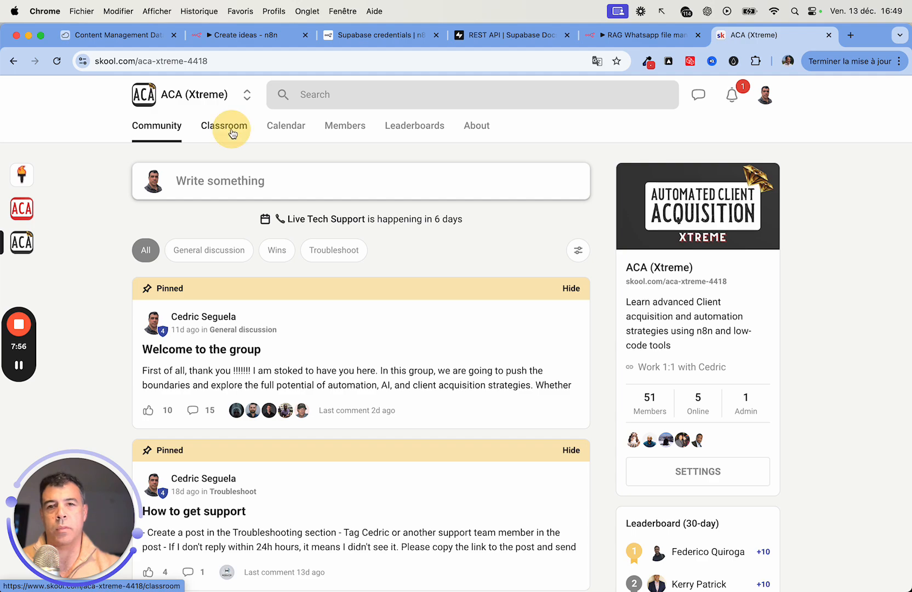
{"action": "scroll", "coordinate": [275, 358], "scroll_direction": "down", "scroll_amount": 6}
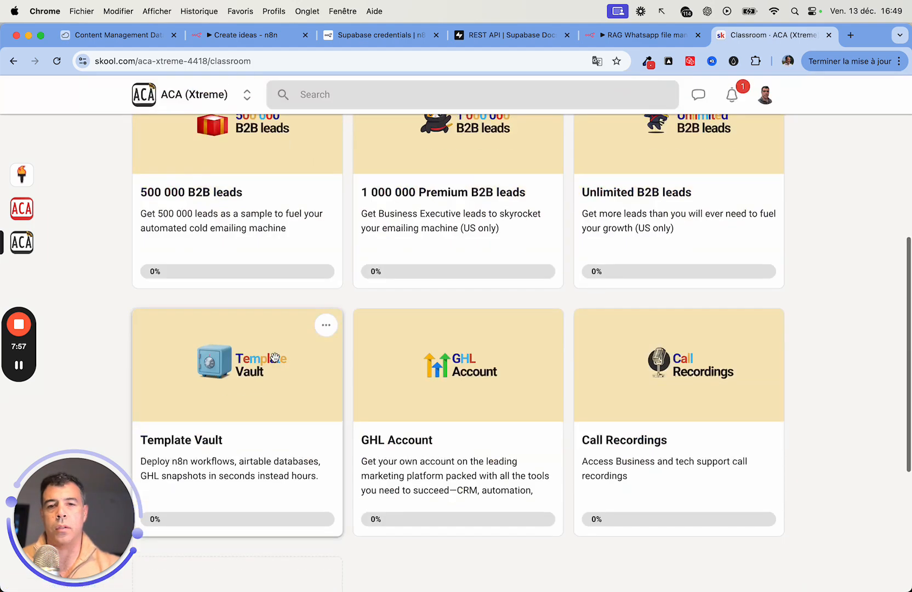
{"action": "left_click", "coordinate": [234, 395]}
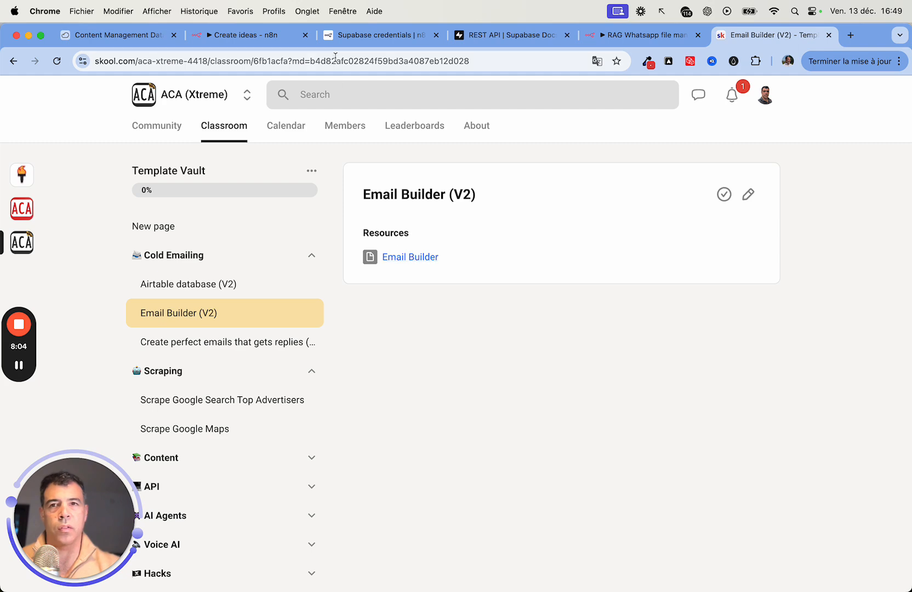
- Return to the Create ideas workflow canvas, show the workflow's Import from File option and dismiss it unused
{"action": "left_click", "coordinate": [266, 37]}
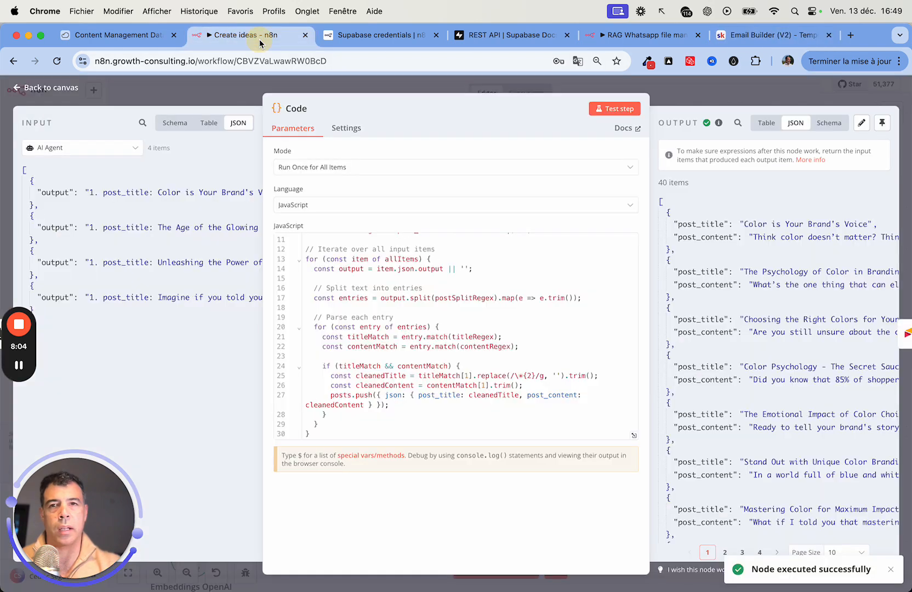
{"action": "left_click", "coordinate": [57, 88]}
{"action": "left_click", "coordinate": [801, 93]}
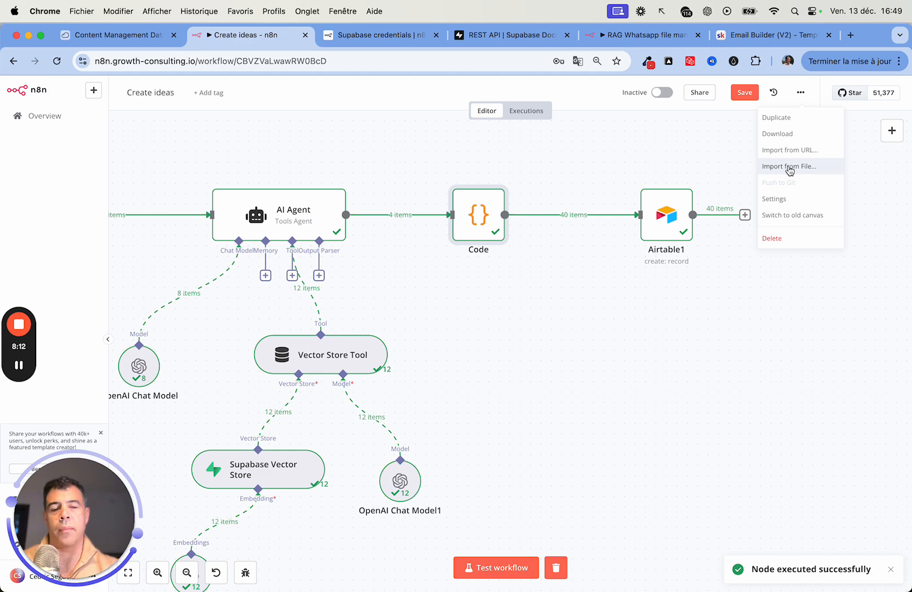
{"action": "left_click", "coordinate": [547, 165]}
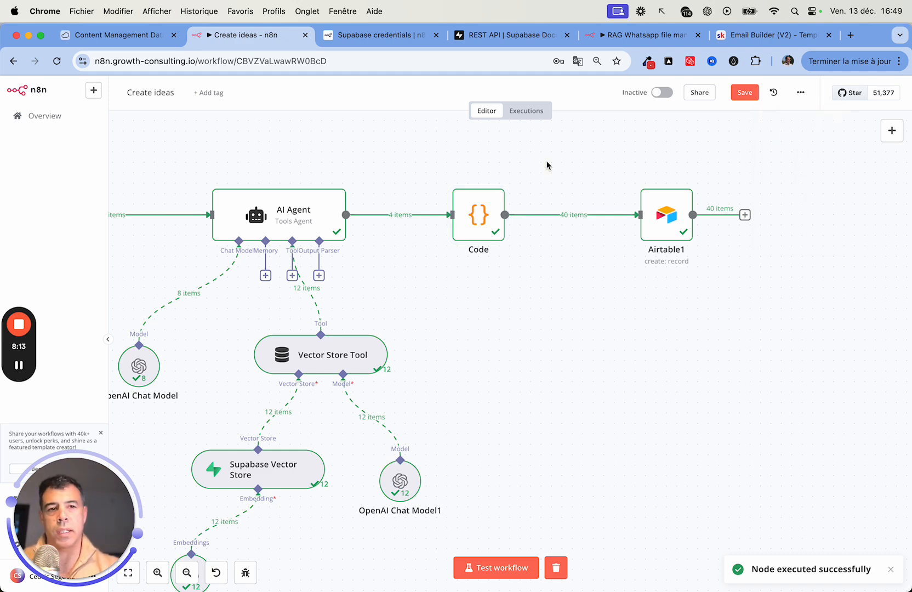
- Inspect the Airtable1 node's record creation settings and column mappings for the Ideas table, then return to the canvas
{"action": "double_click", "coordinate": [667, 225]}
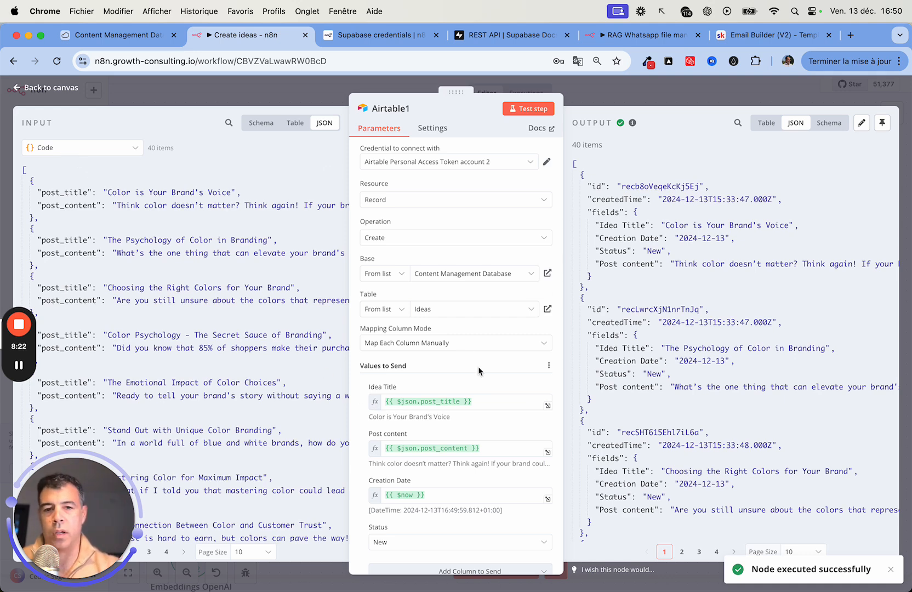
{"action": "scroll", "coordinate": [479, 371], "scroll_direction": "down", "scroll_amount": 2}
{"action": "scroll", "coordinate": [478, 371], "scroll_direction": "down", "scroll_amount": 1}
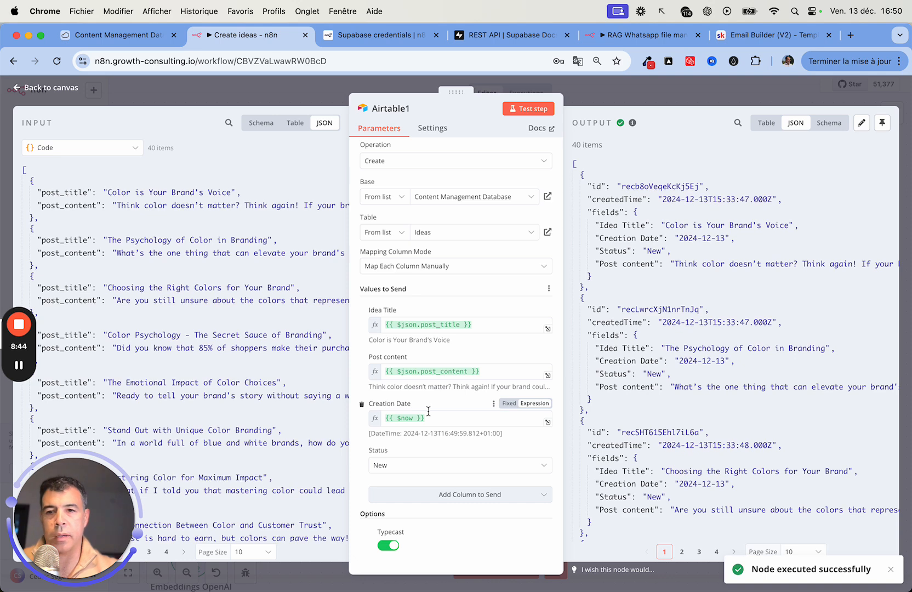
{"action": "left_click", "coordinate": [43, 90]}
{"action": "scroll", "coordinate": [257, 141], "scroll_direction": "left", "scroll_amount": 5}
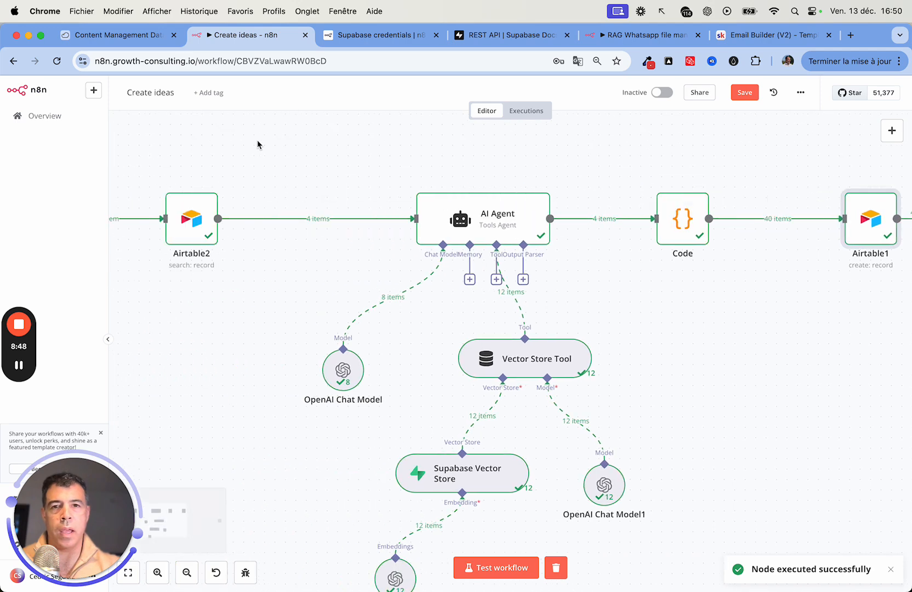
- Switch to the Skool site and show the ACA (free) community page followed by the ACA (Xtreme) community page
{"action": "scroll", "coordinate": [257, 142], "scroll_direction": "right", "scroll_amount": 4}
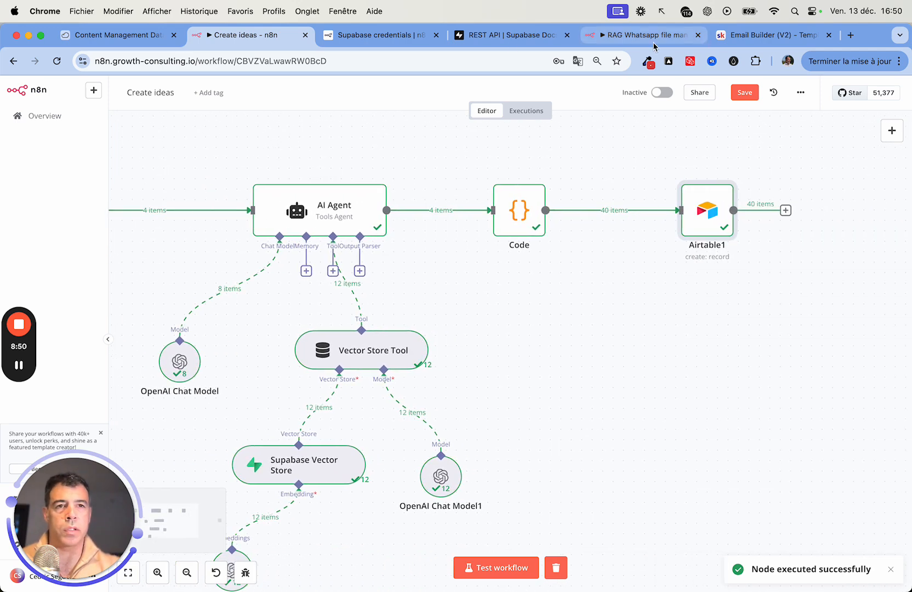
{"action": "left_click", "coordinate": [735, 36]}
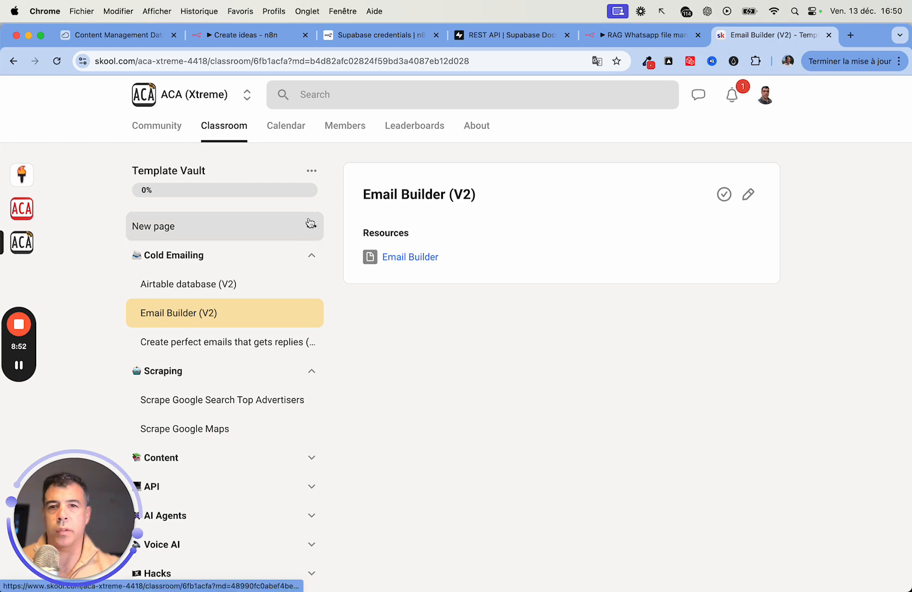
{"action": "left_click", "coordinate": [24, 209]}
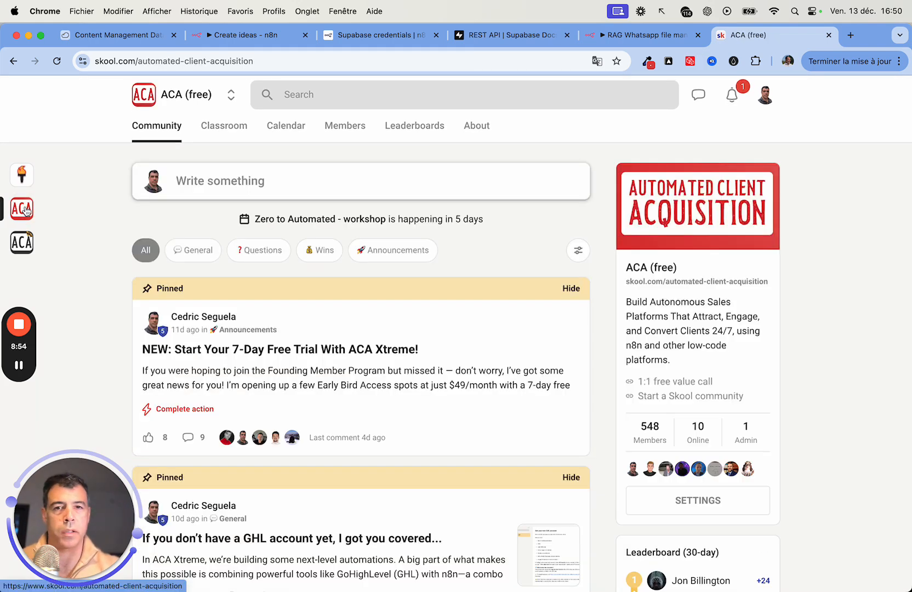
{"action": "left_click", "coordinate": [22, 242]}
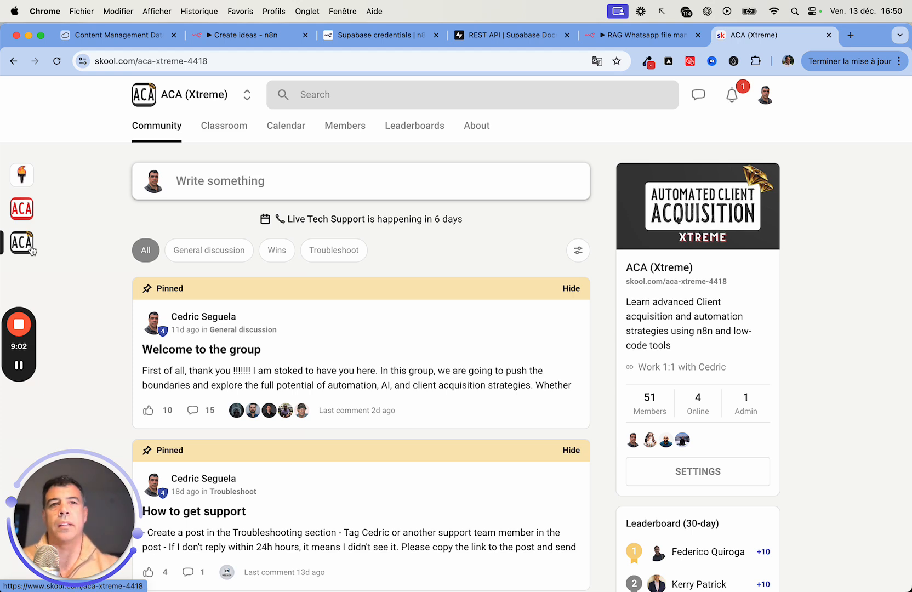
- Switch to the Airtable Content Management Database and review the earlier columns of the Scraped Instagram data table's Videos view
{"action": "left_click", "coordinate": [99, 35]}
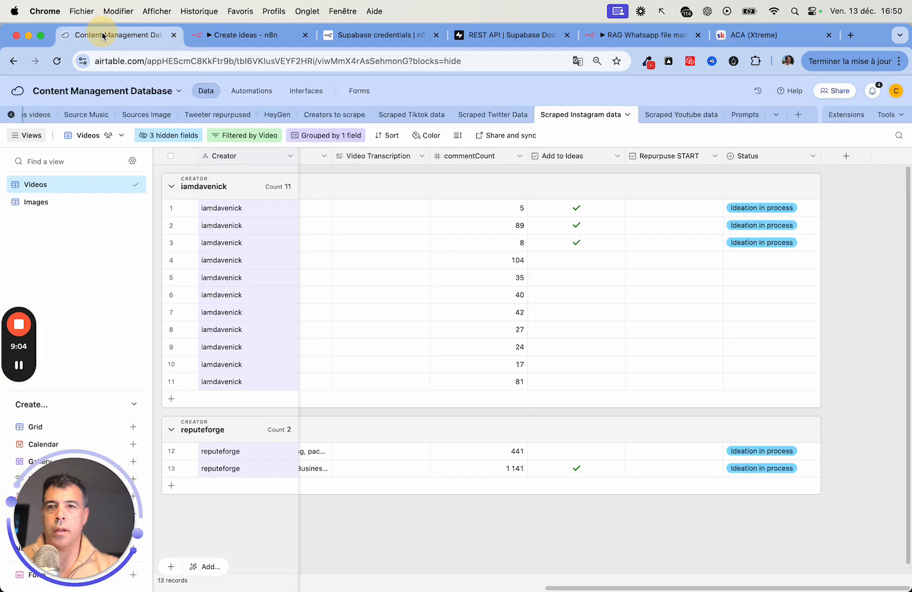
{"action": "scroll", "coordinate": [370, 269], "scroll_direction": "left", "scroll_amount": 15}
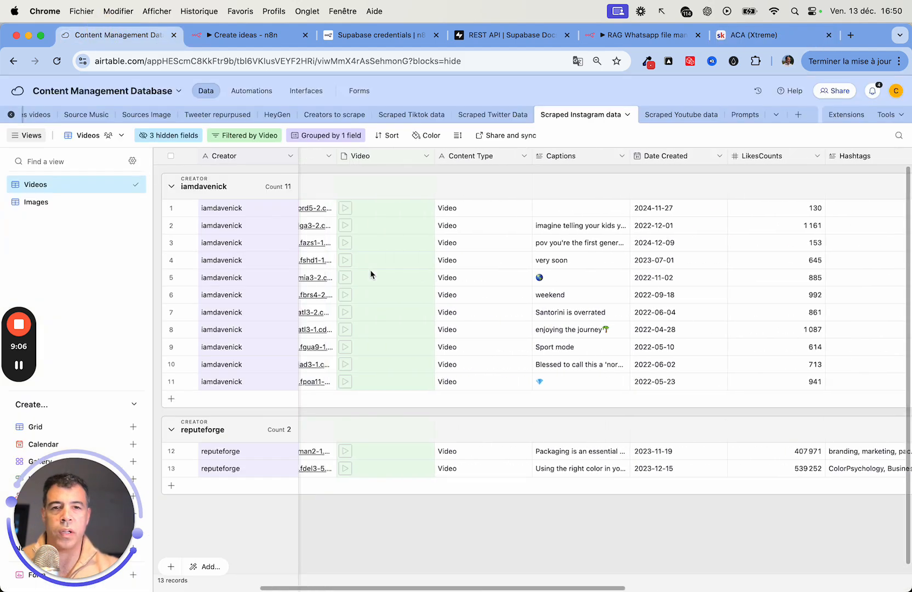